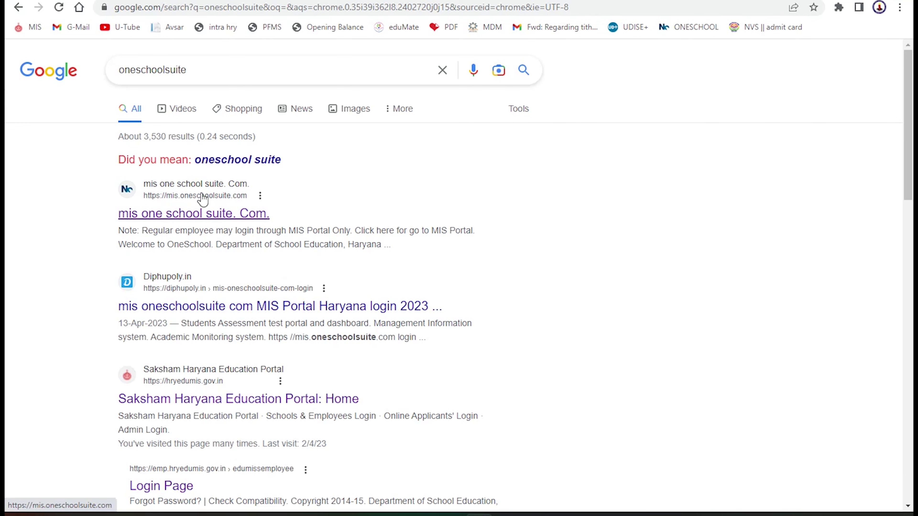
- Open the mis.oneschoolsuite.com search result and sign in with the prefilled credentials
click(204, 199)
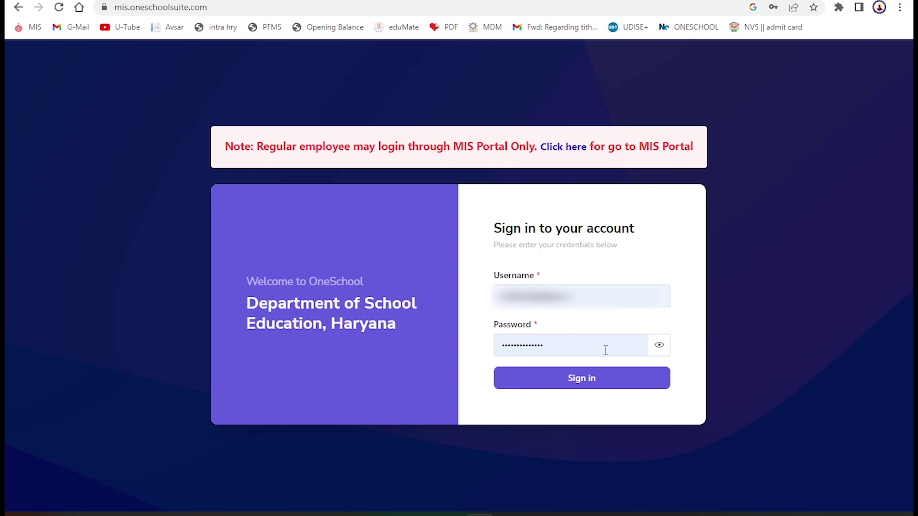
click(589, 380)
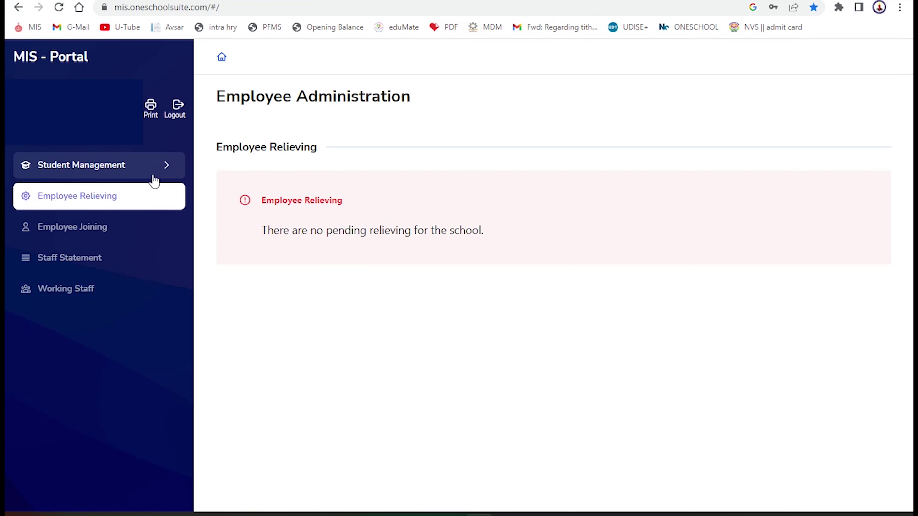
- Open the Add Sections page within Student Management
click(105, 164)
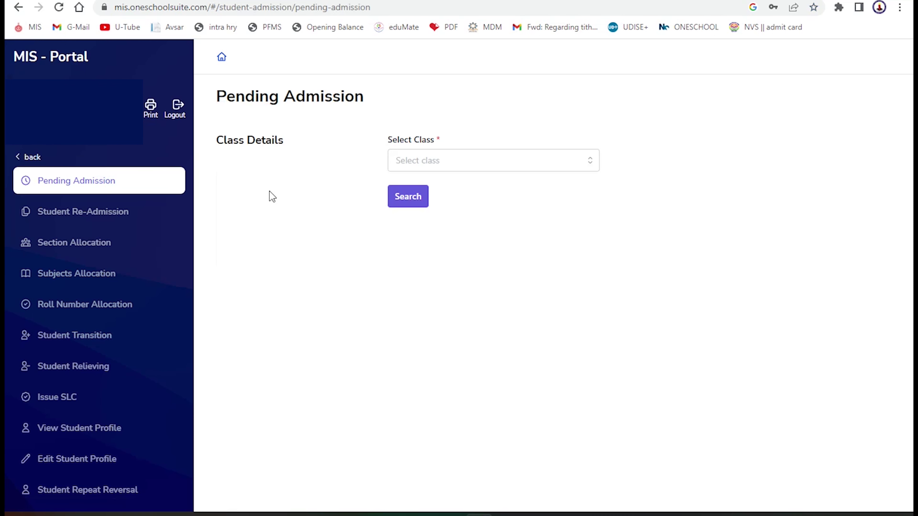
scroll(130, 243, down, 2)
scroll(81, 207, up, 2)
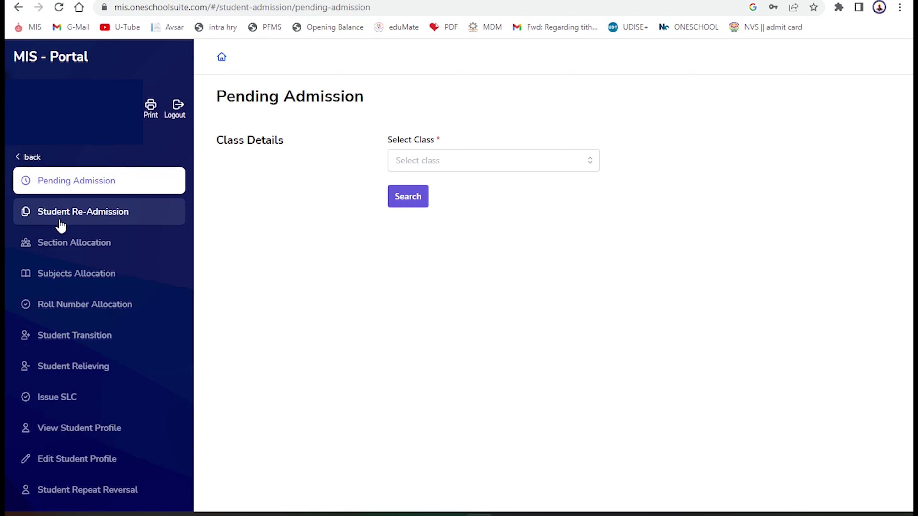
scroll(69, 250, down, 2)
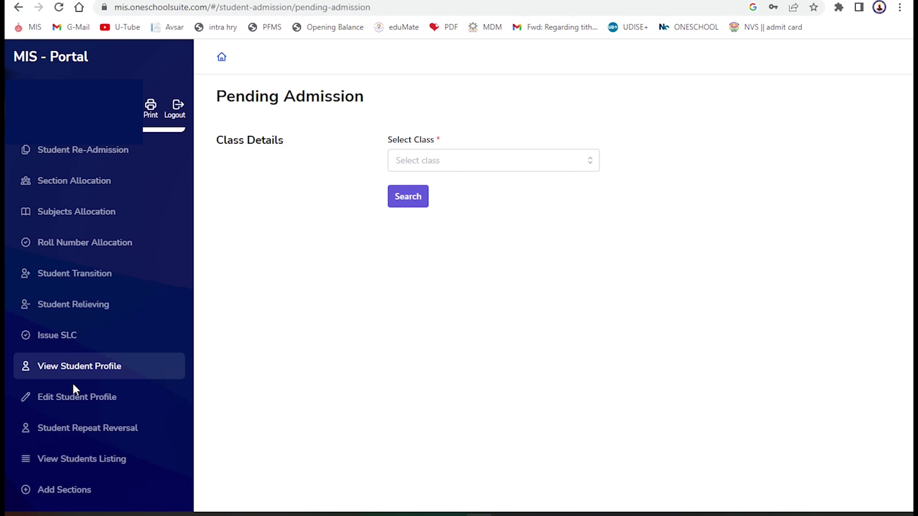
click(75, 399)
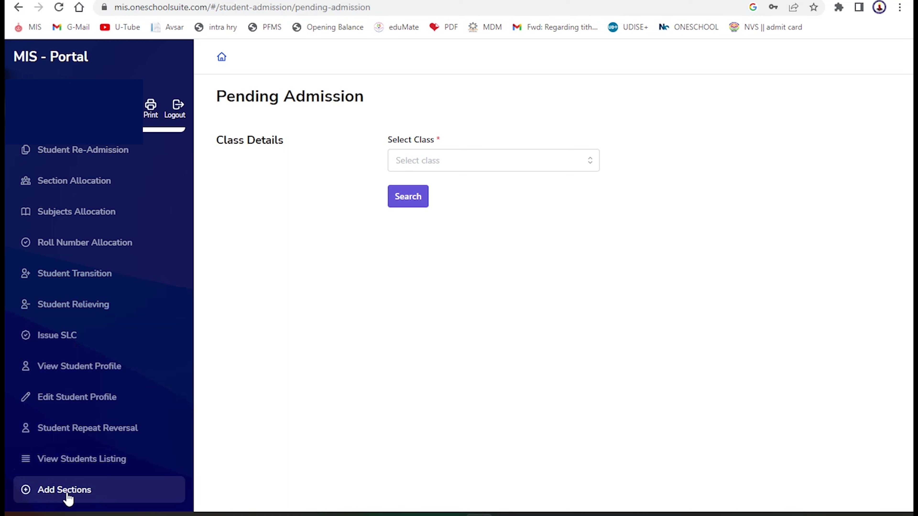
click(27, 496)
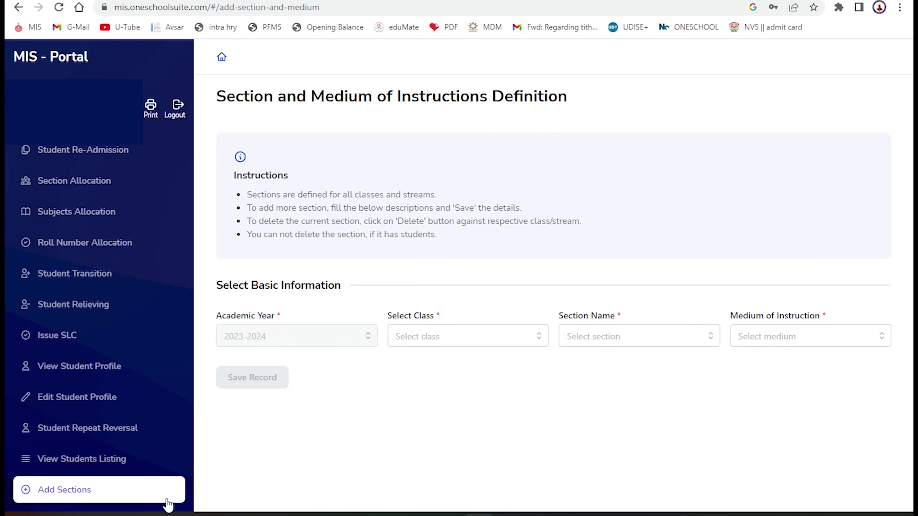
- Add and save section A for class Third with English as the medium of instruction
click(461, 338)
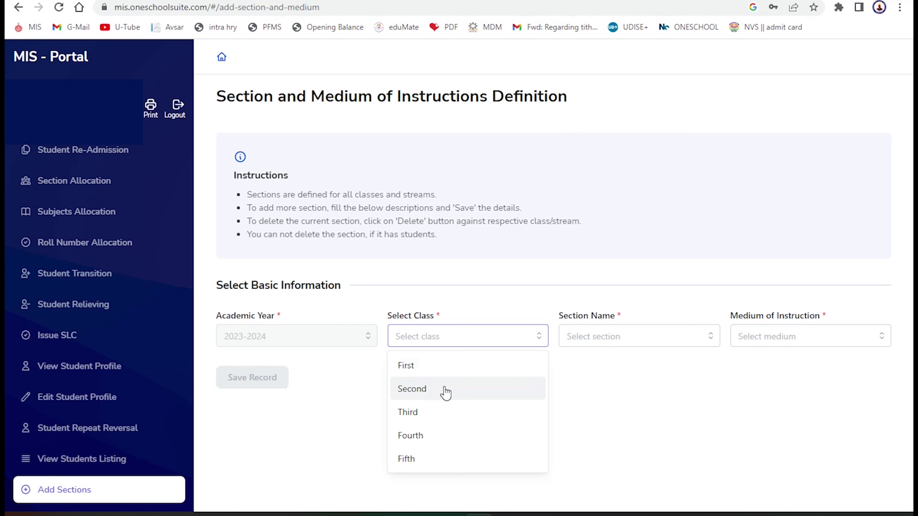
click(430, 413)
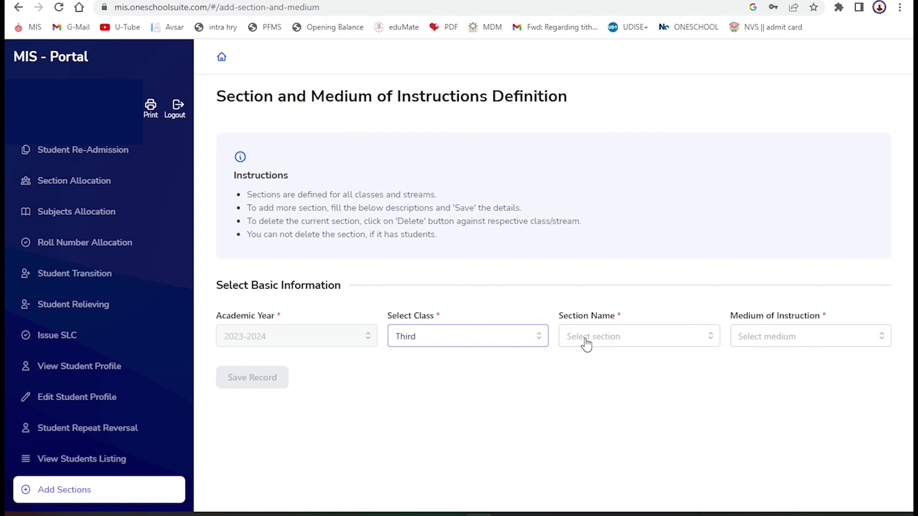
click(607, 341)
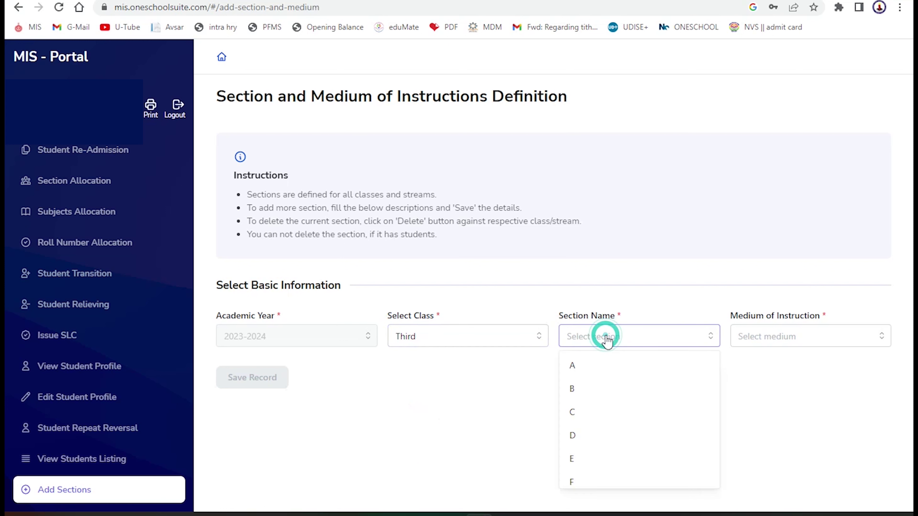
click(590, 367)
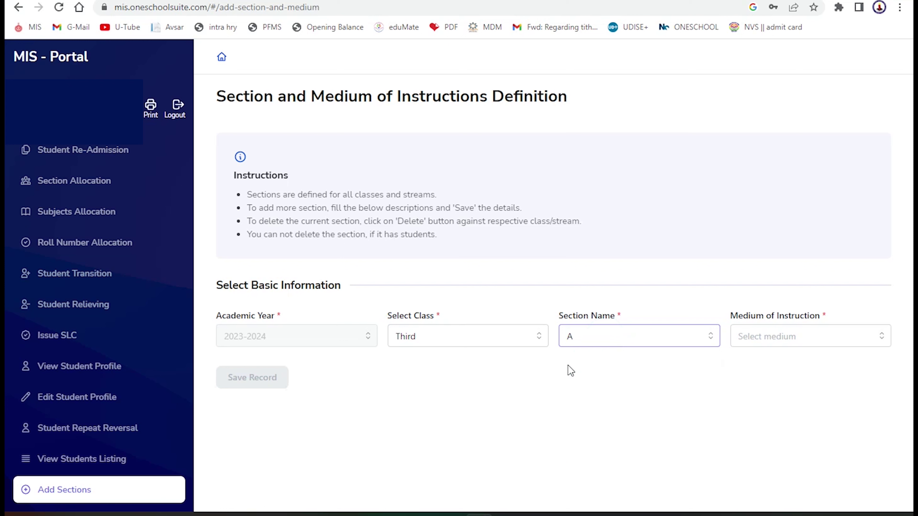
click(780, 341)
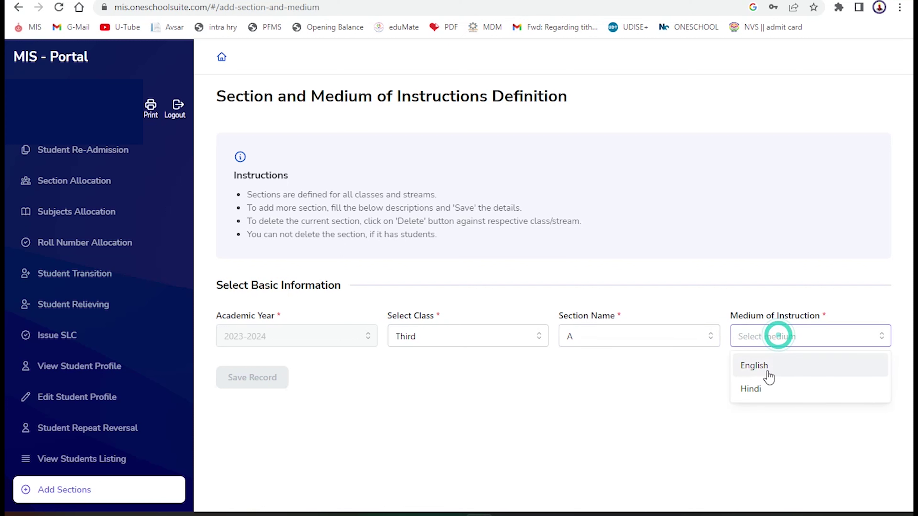
click(761, 366)
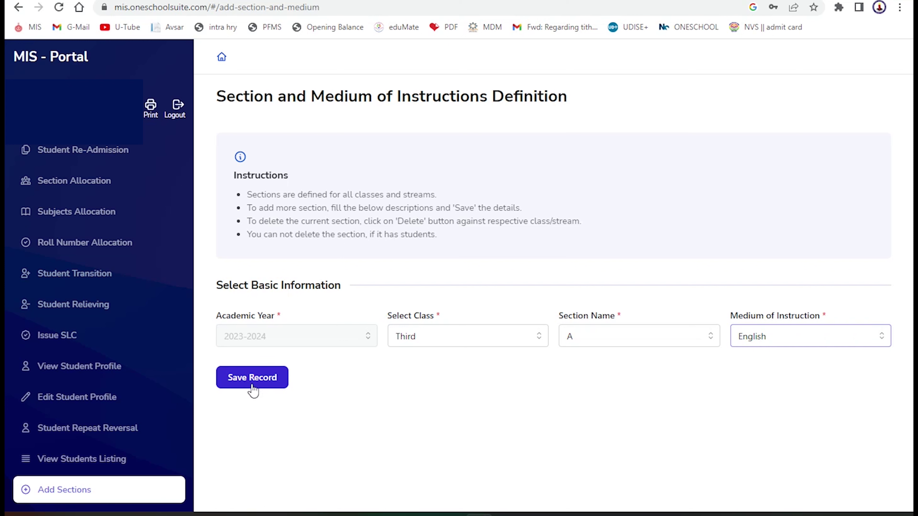
click(250, 386)
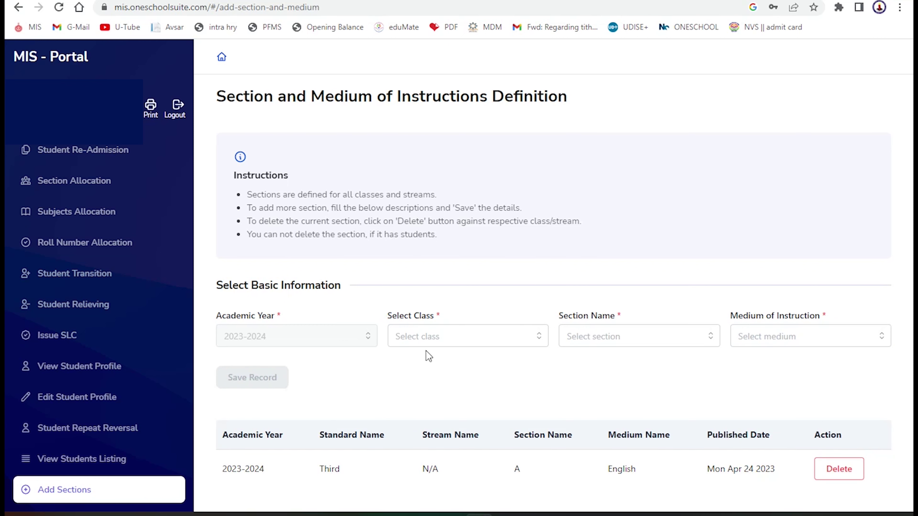
- Add and save section B for class Third with Hindi as the medium of instruction
click(456, 343)
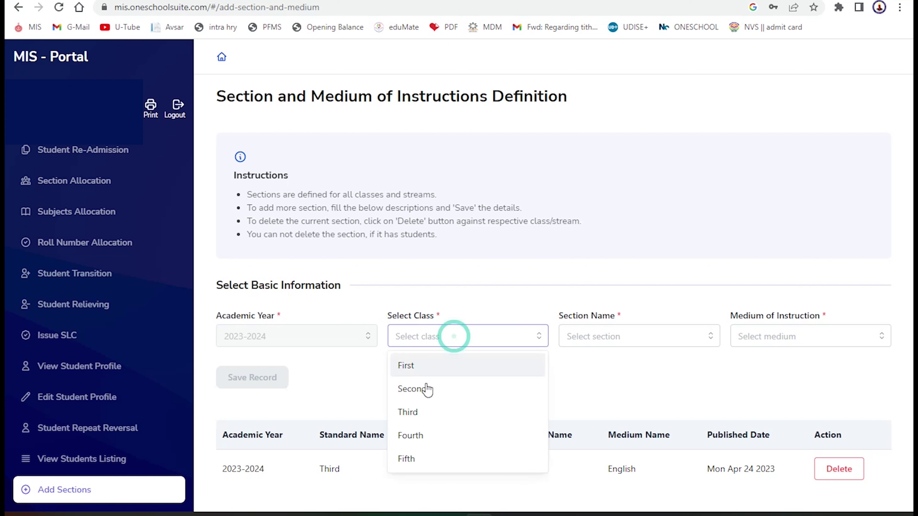
click(416, 413)
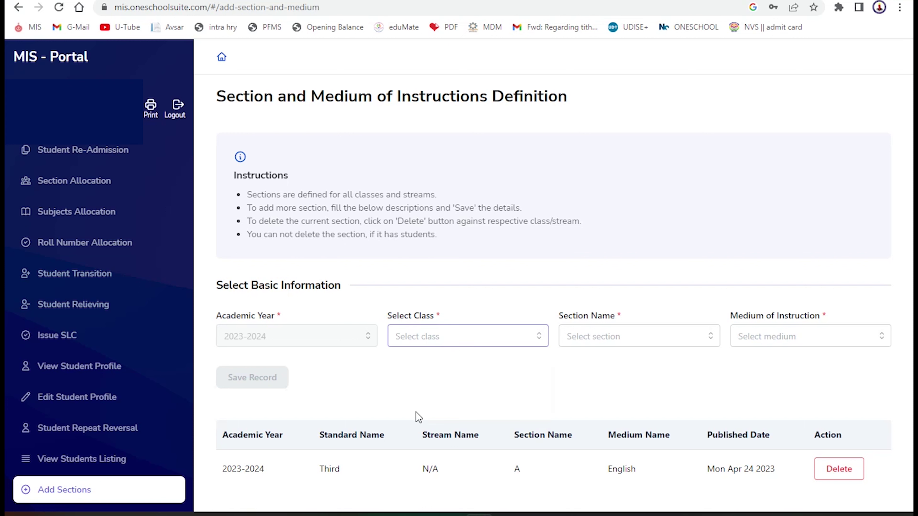
click(603, 342)
click(603, 343)
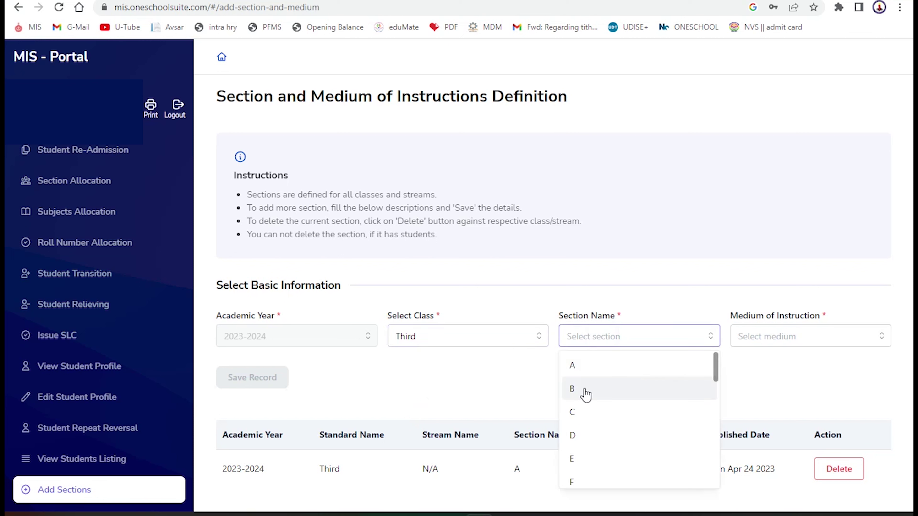
click(586, 394)
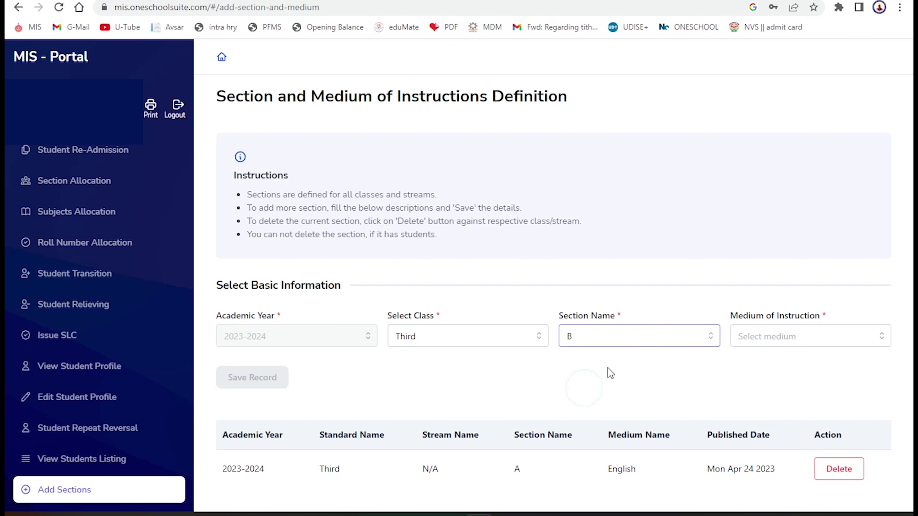
click(787, 338)
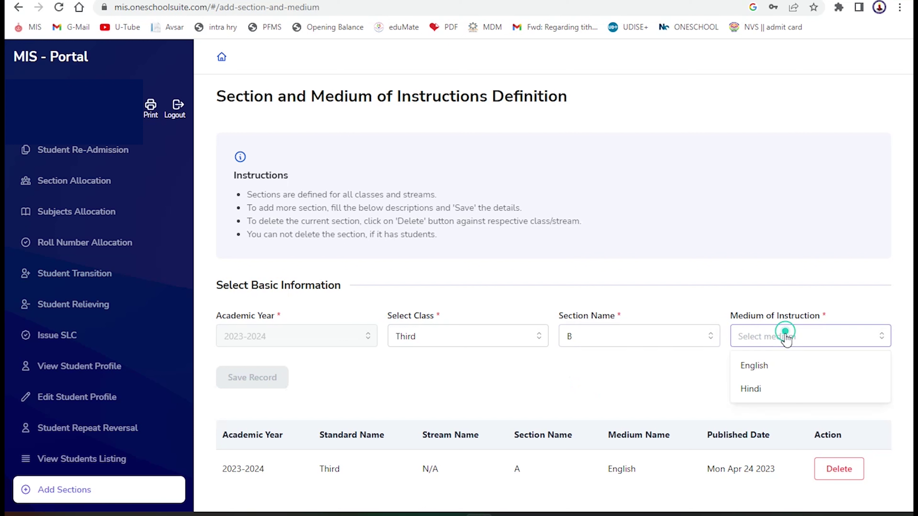
click(755, 390)
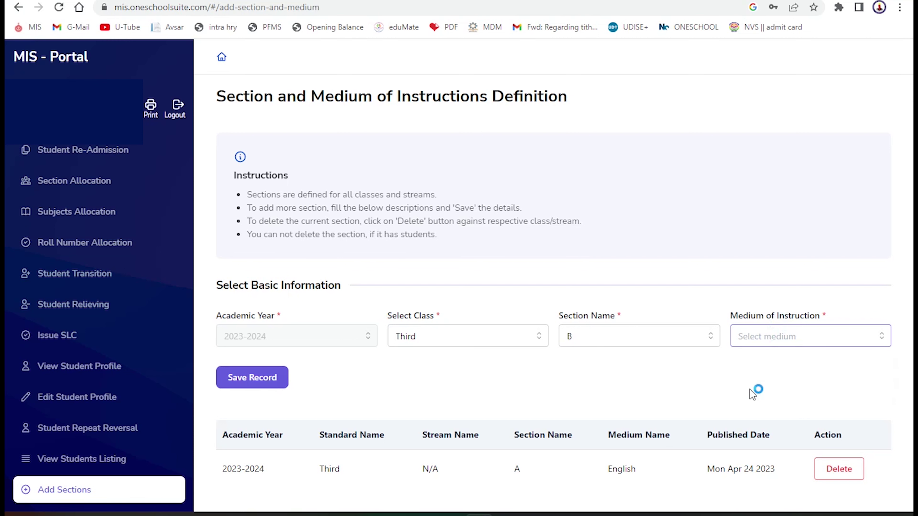
click(253, 379)
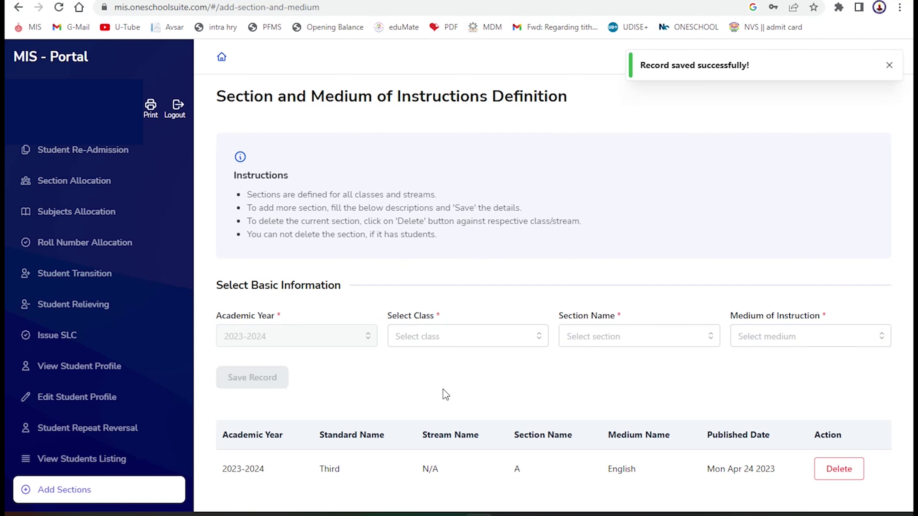
- Add and save section A for class First with English as the medium of instruction
scroll(445, 390, down, 1)
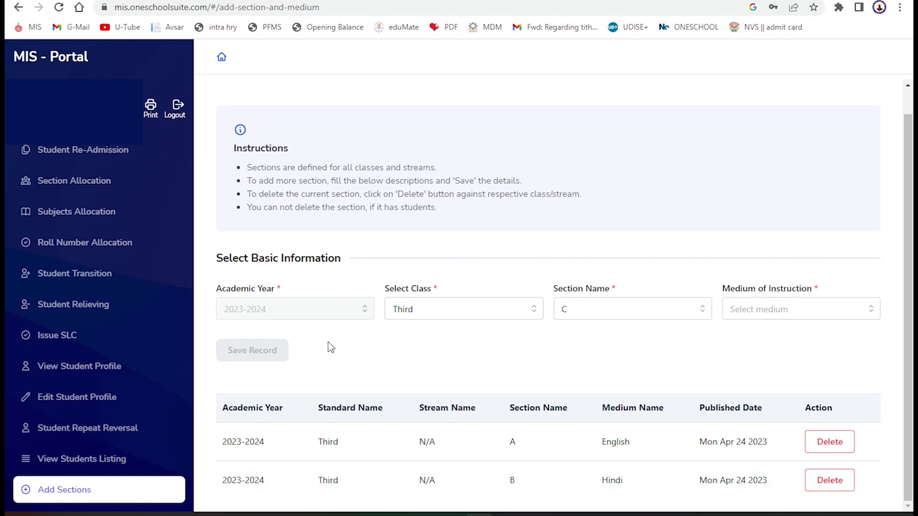
click(426, 337)
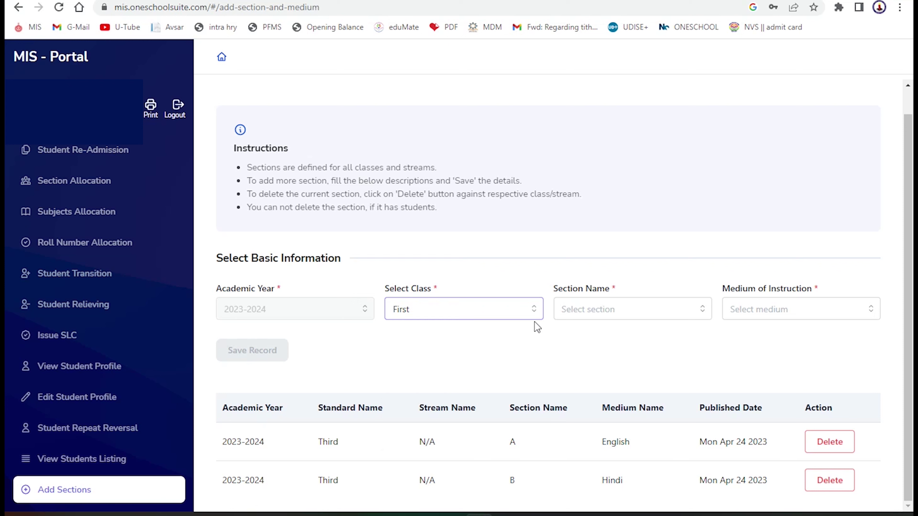
click(605, 310)
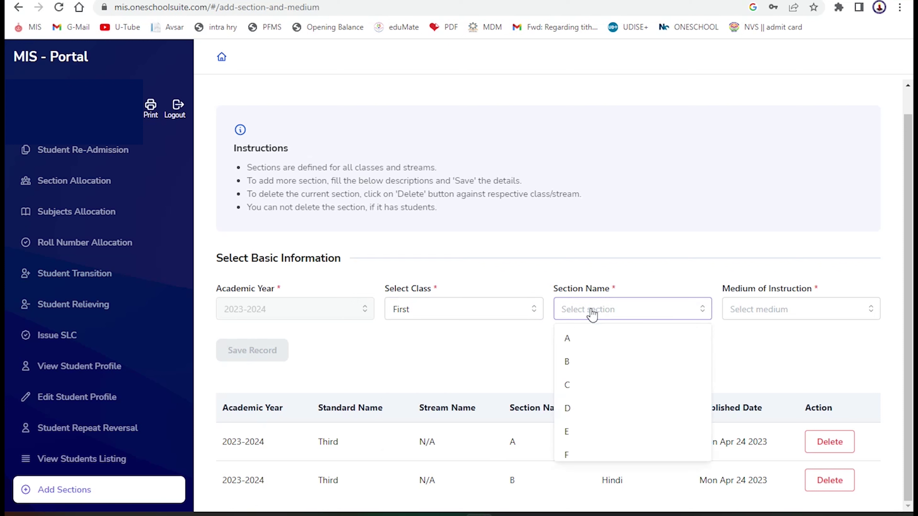
click(571, 340)
click(797, 309)
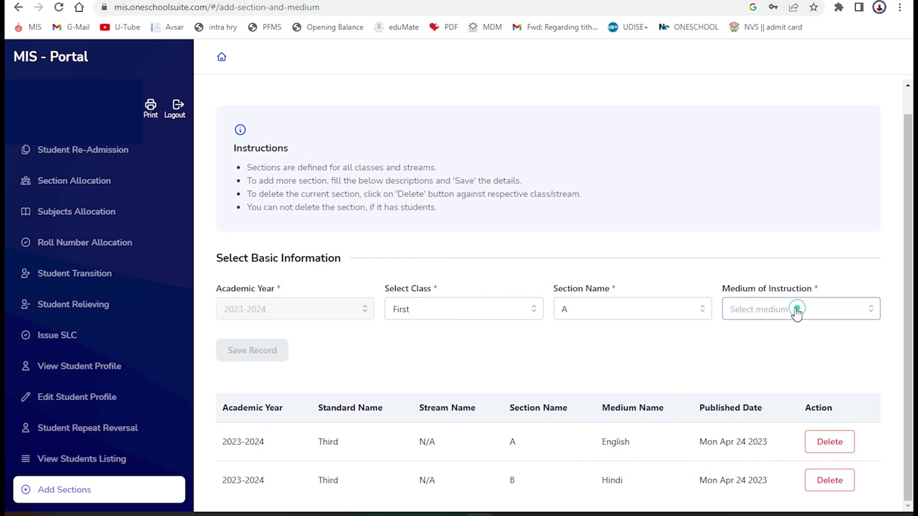
click(750, 342)
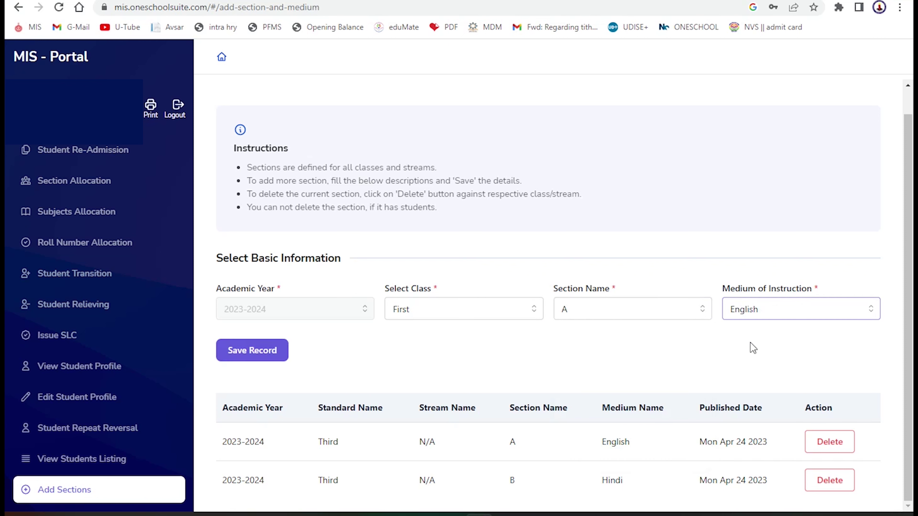
click(240, 359)
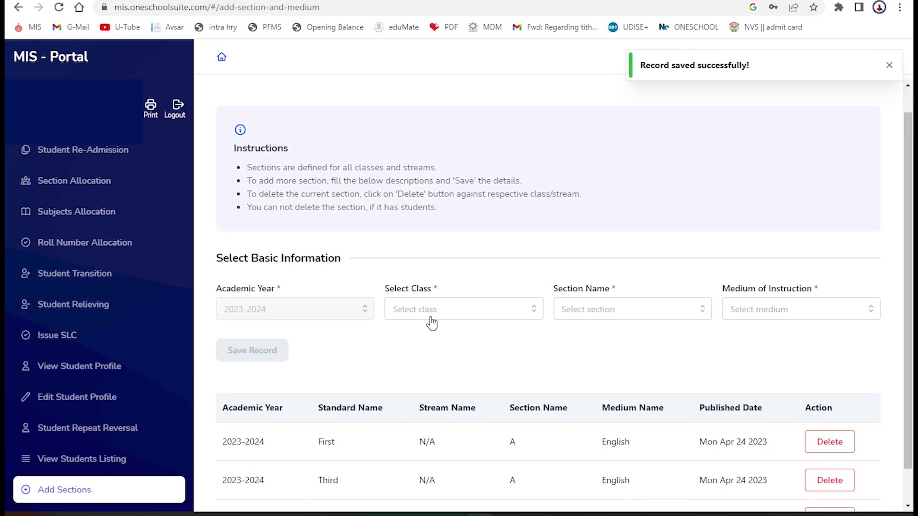
- Add and save section A for class Second with English as the medium of instruction
click(447, 311)
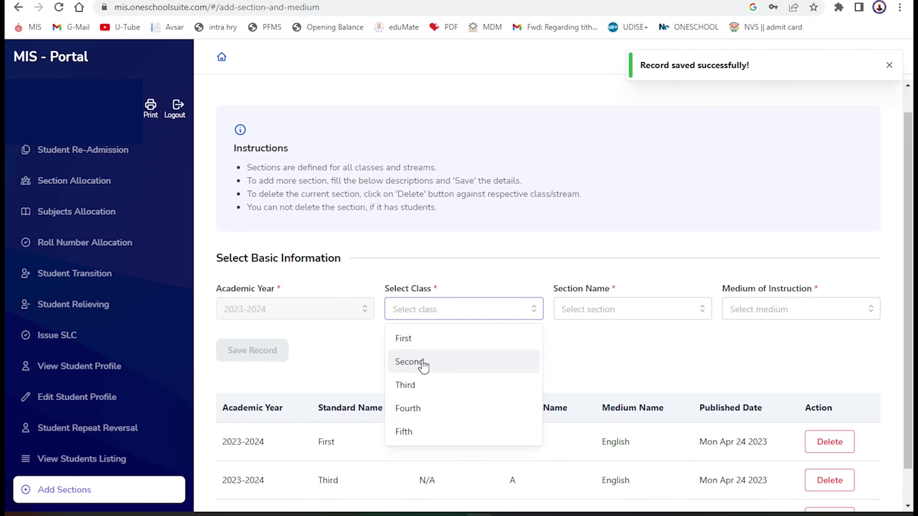
click(422, 361)
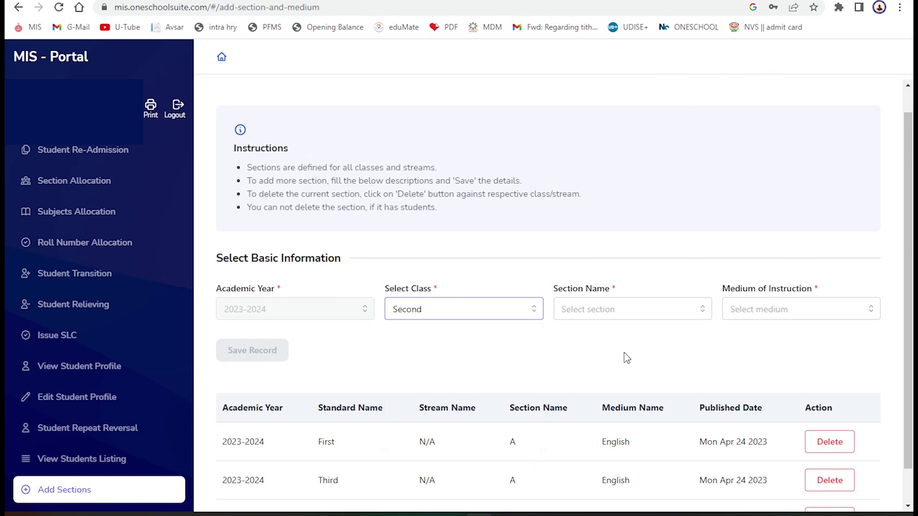
click(592, 313)
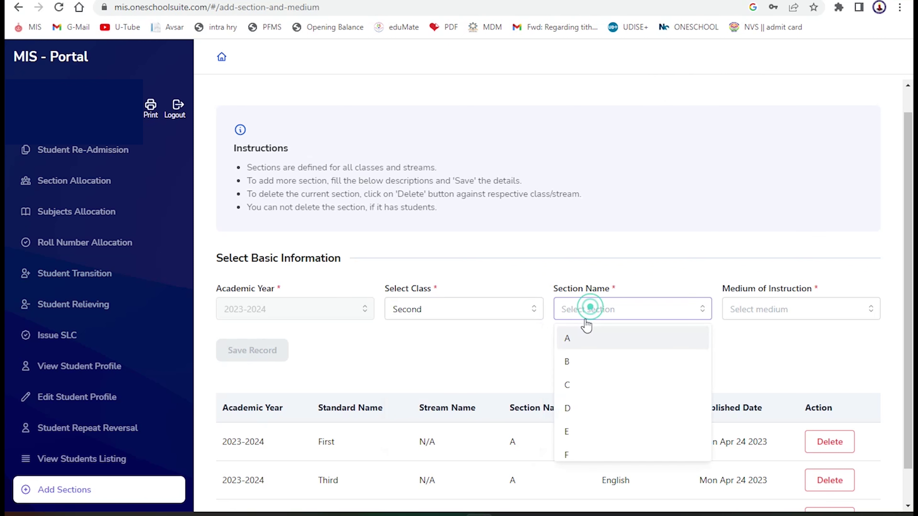
click(582, 341)
click(751, 310)
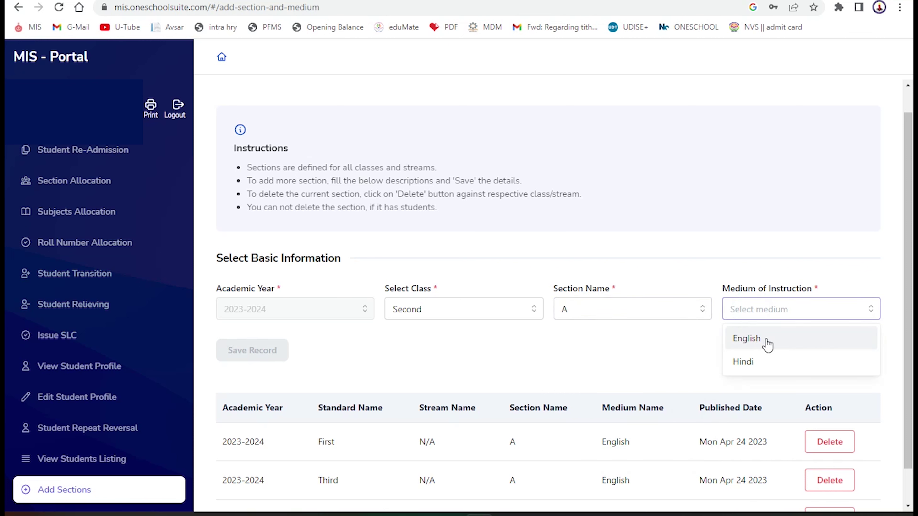
click(767, 344)
click(242, 354)
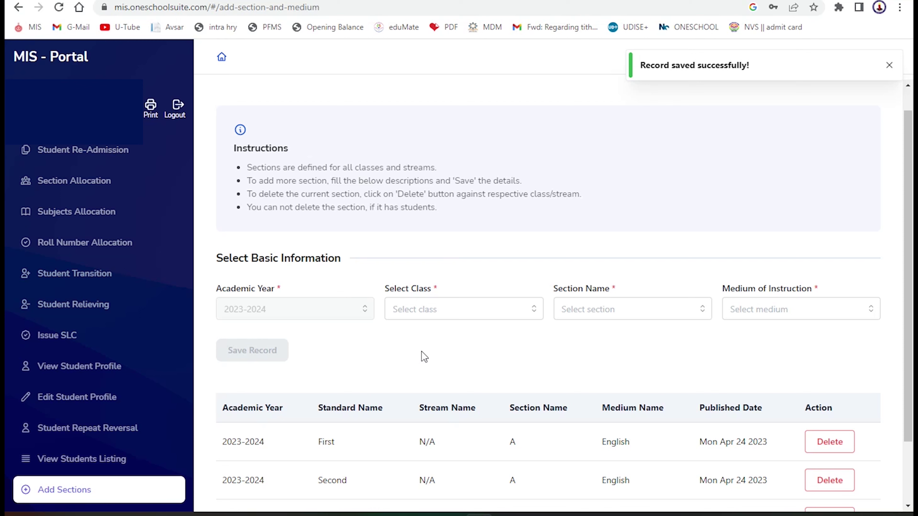
- Add and save section A for class Fourth with English as the medium of instruction
scroll(412, 354, down, 2)
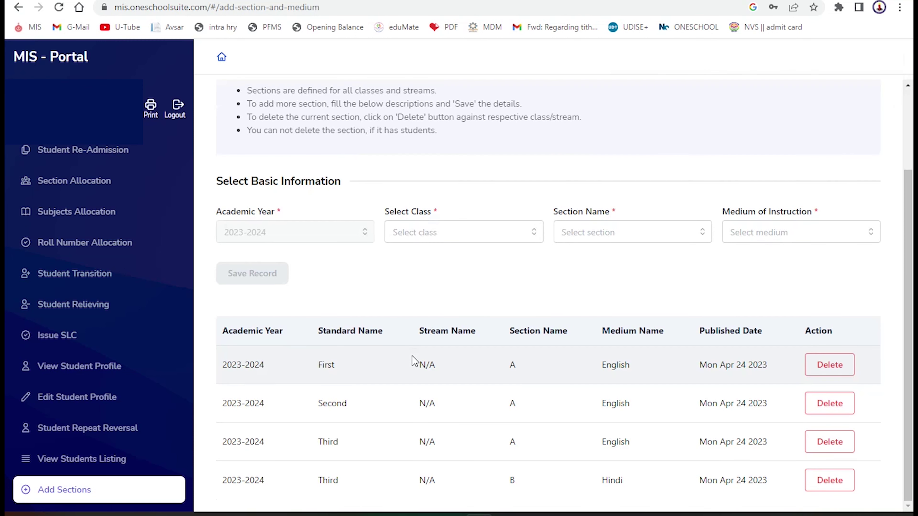
click(459, 233)
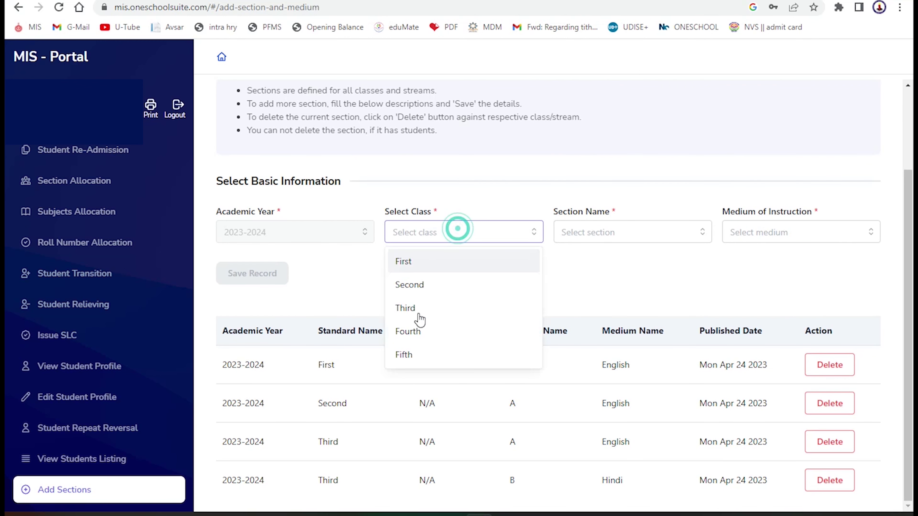
click(413, 330)
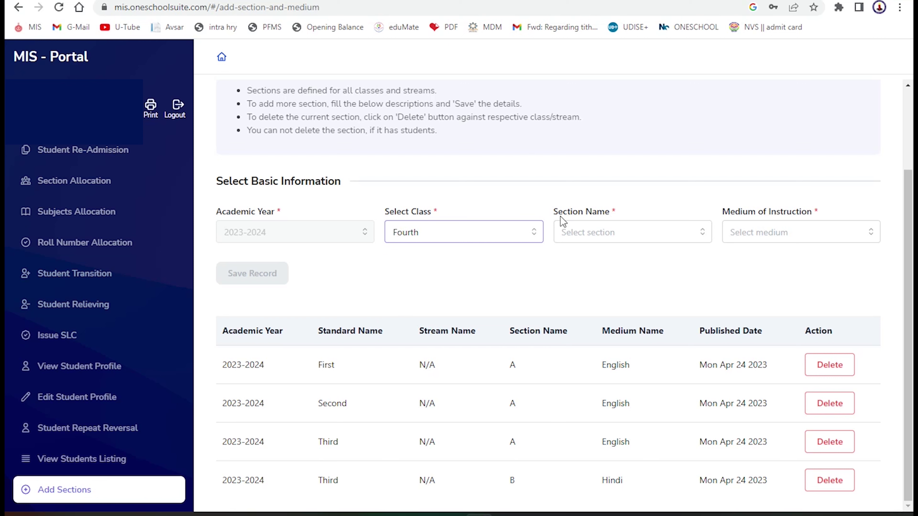
click(600, 237)
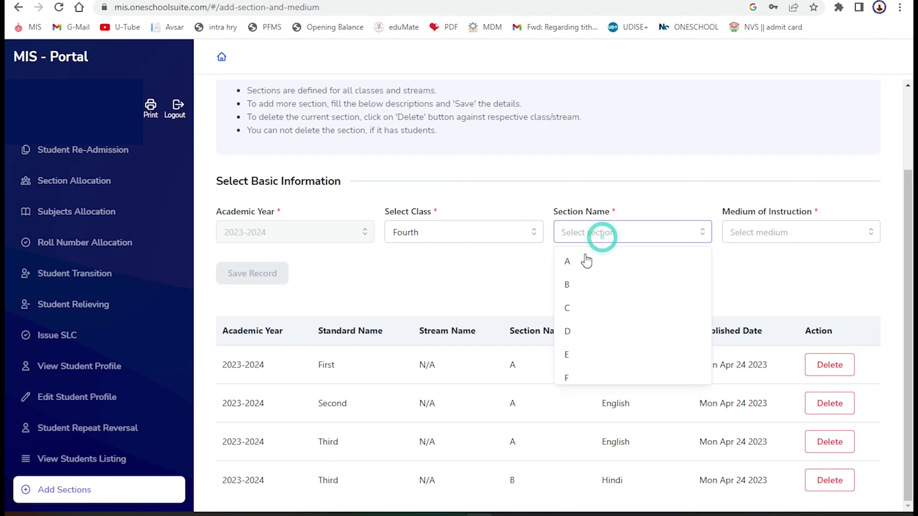
click(583, 258)
click(758, 234)
click(754, 262)
click(244, 272)
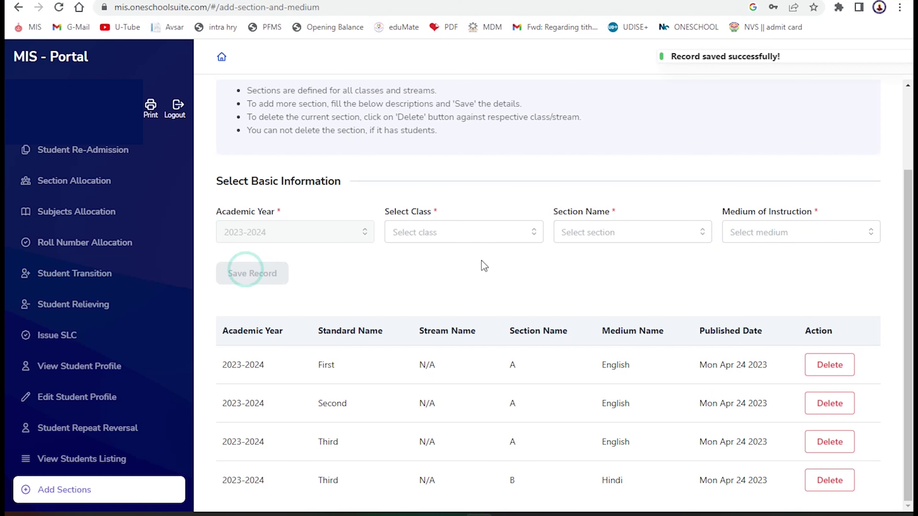
- Add and save section B for class Fourth with Hindi as the medium of instruction
click(445, 237)
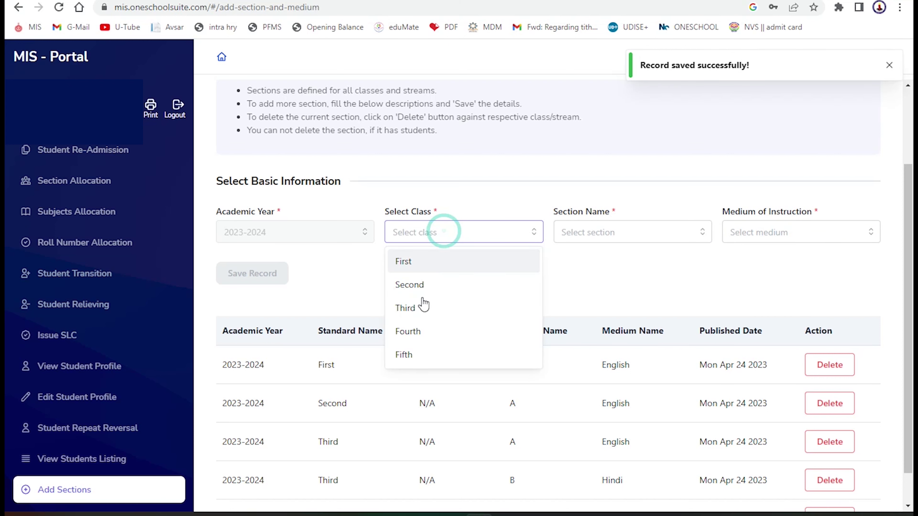
click(412, 329)
click(605, 235)
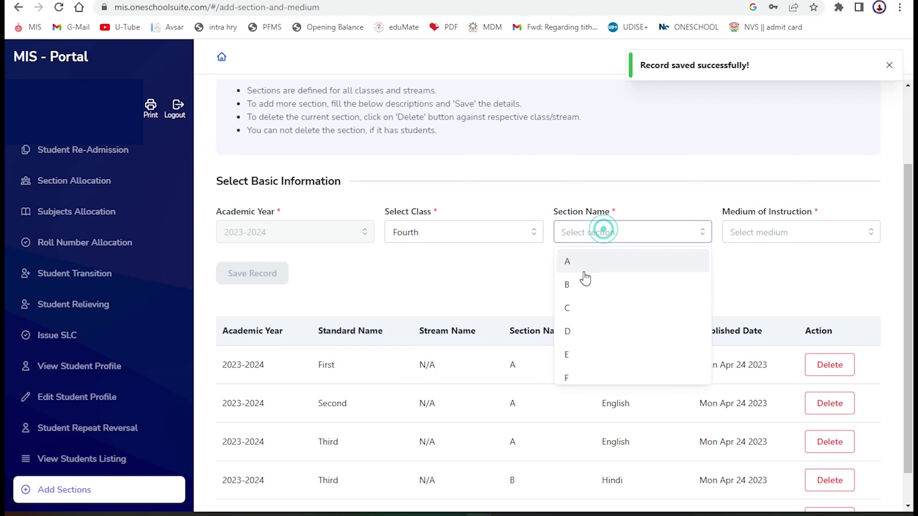
click(589, 282)
click(755, 237)
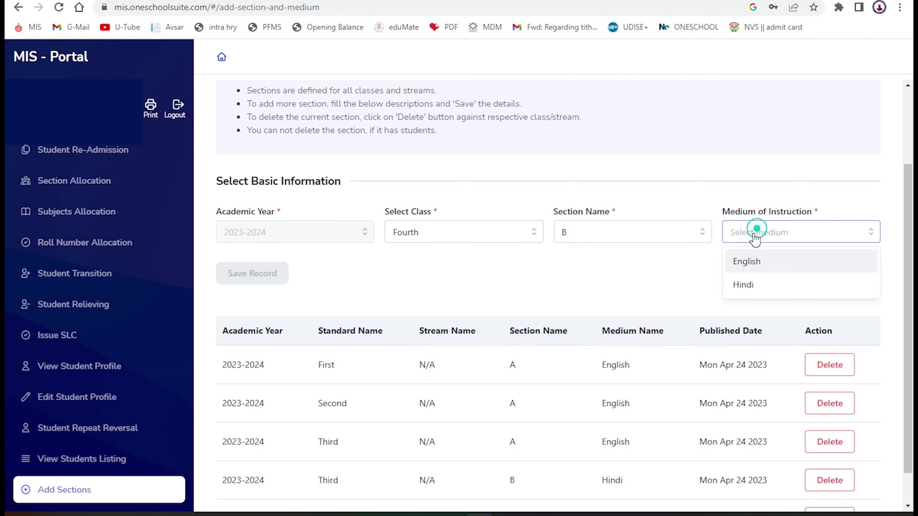
click(744, 285)
click(256, 279)
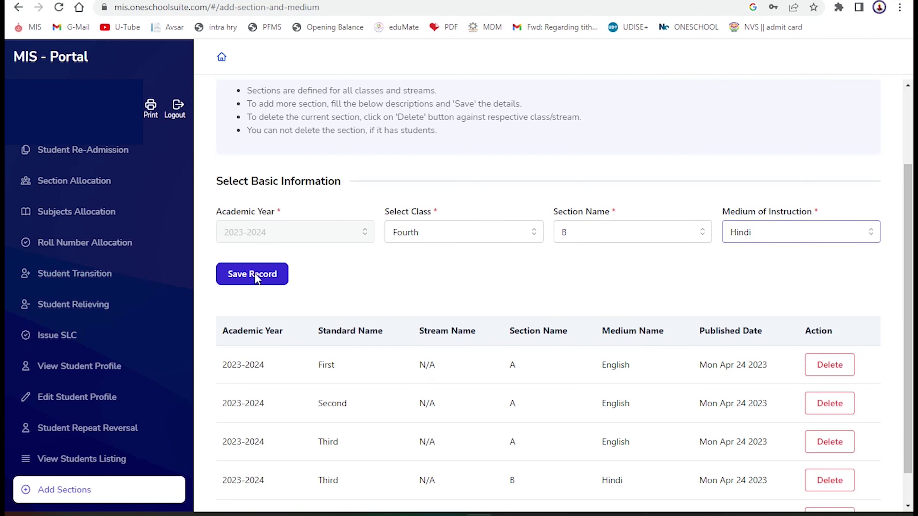
- Add and save section A for class Fifth with Hindi as the medium of instruction
scroll(458, 299, down, 2)
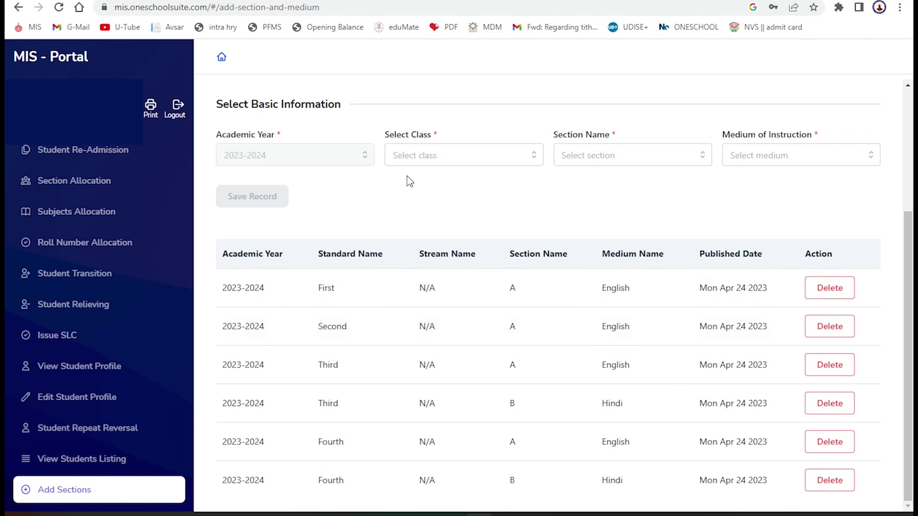
click(440, 155)
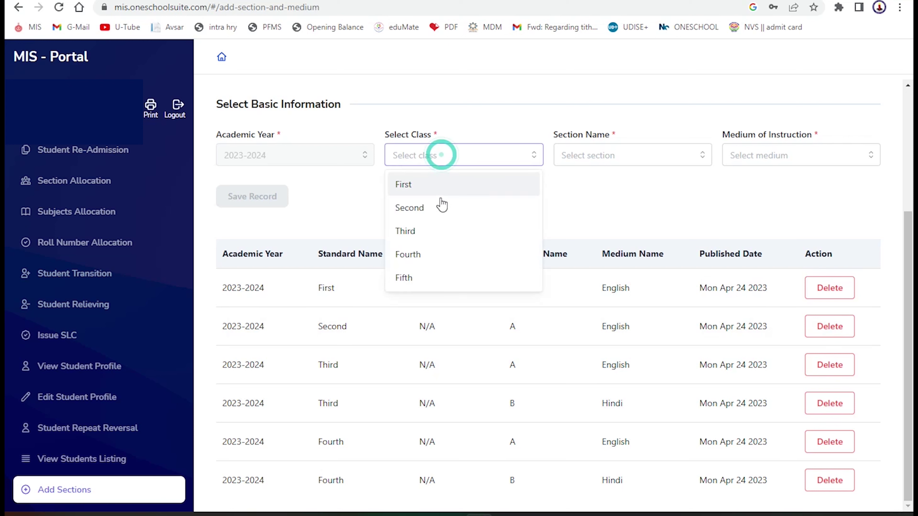
click(418, 278)
click(610, 163)
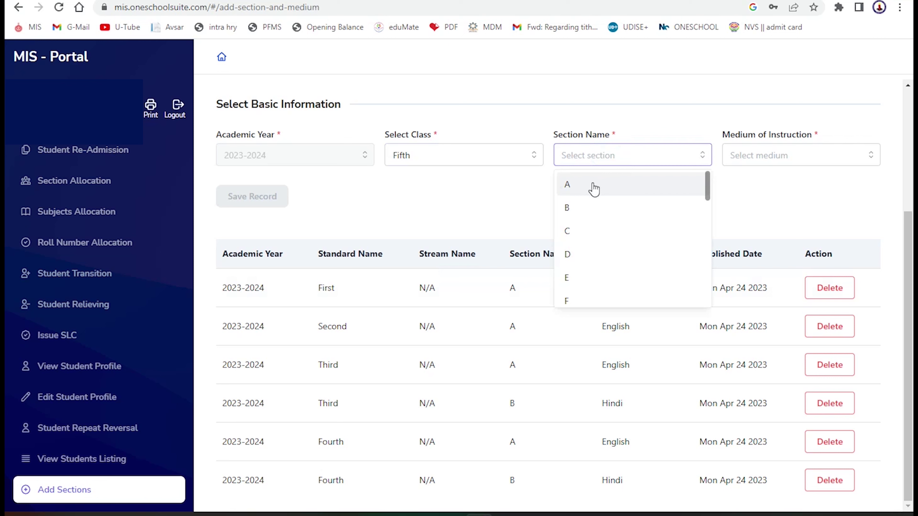
click(592, 183)
click(762, 159)
click(747, 207)
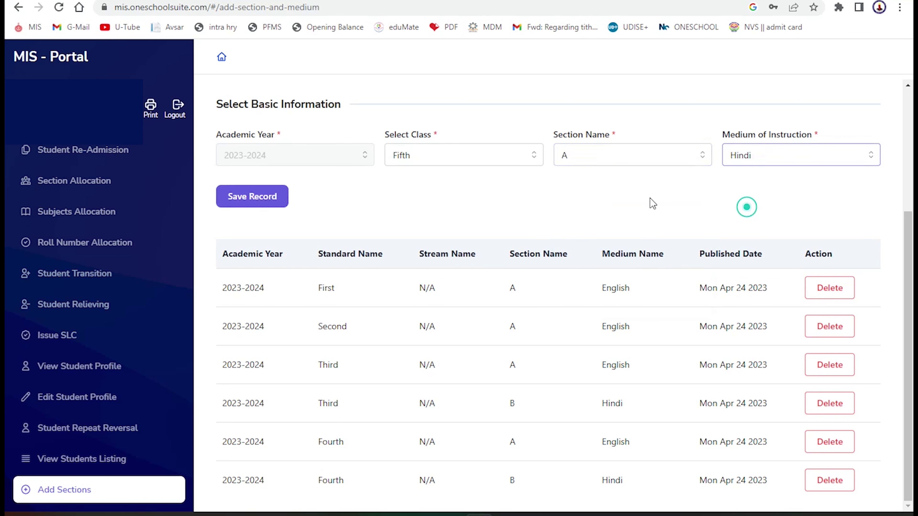
click(260, 196)
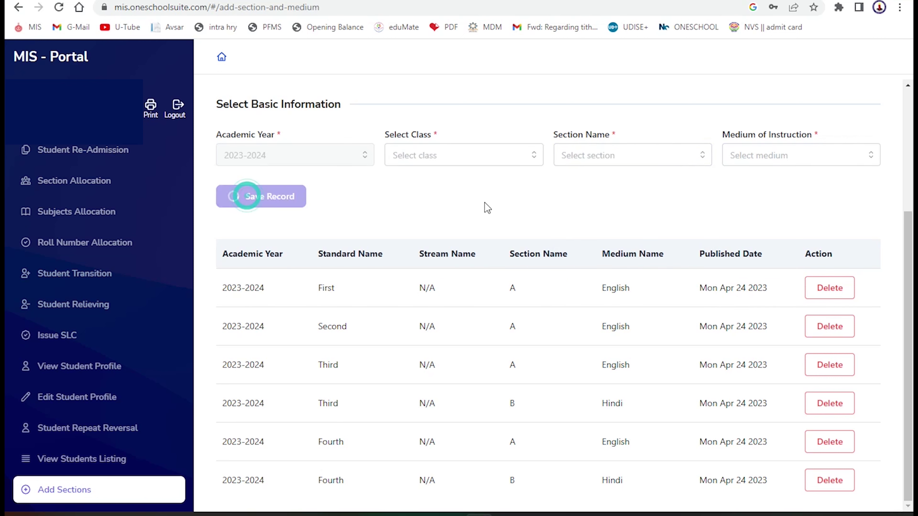
scroll(470, 271, down, 1)
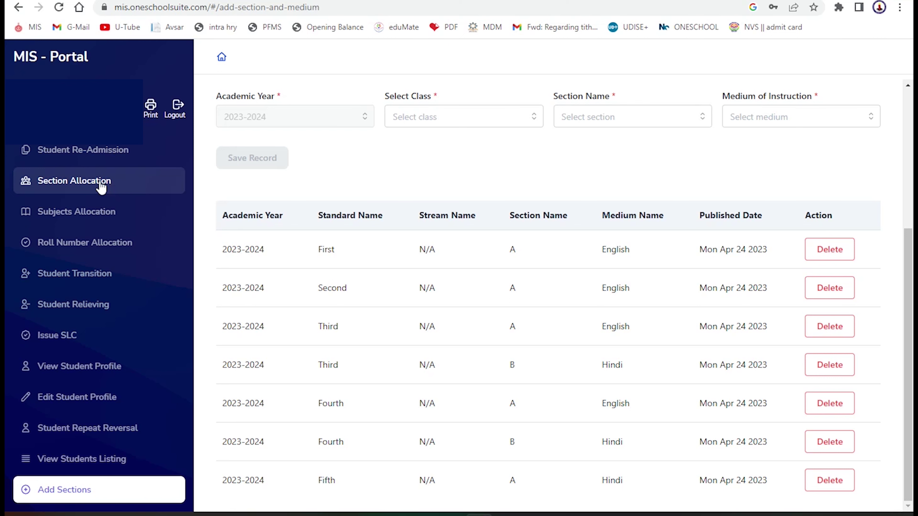
- Open Section Allocation, search for class Fourth and look through its student listing
click(75, 185)
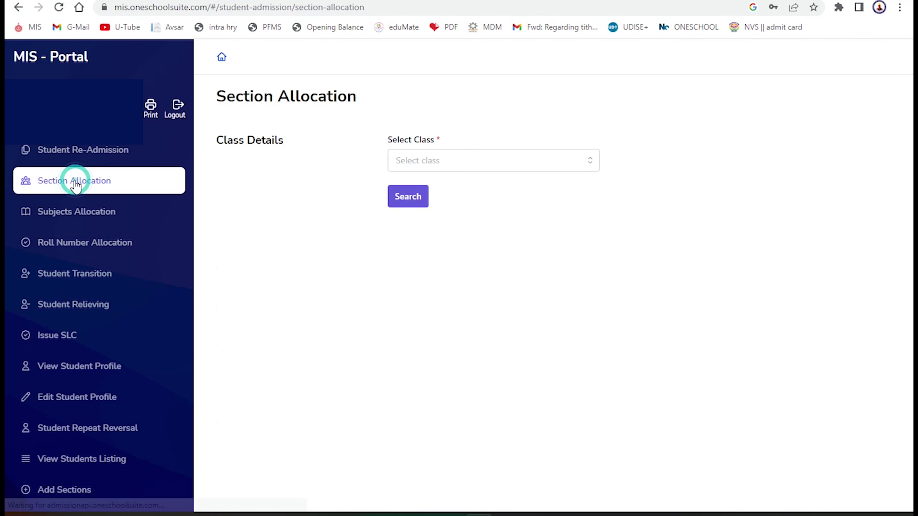
click(469, 160)
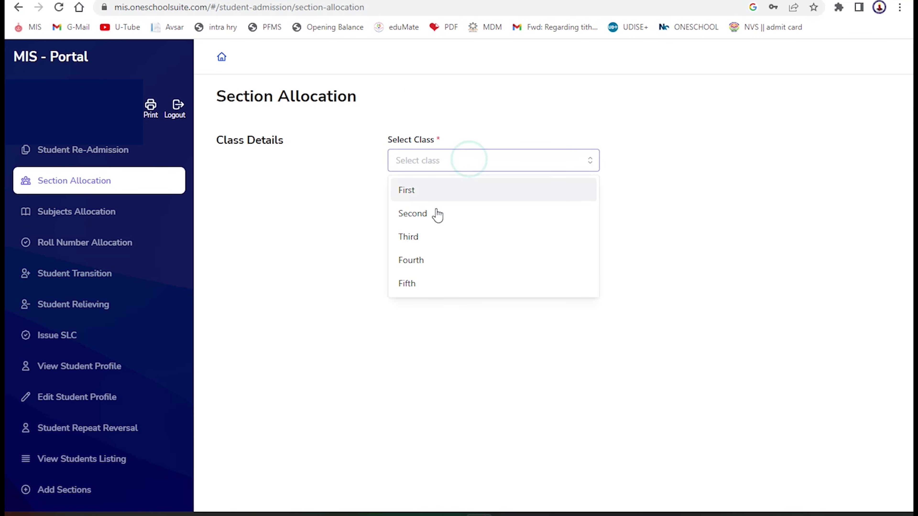
click(426, 261)
click(412, 198)
scroll(403, 226, down, 20)
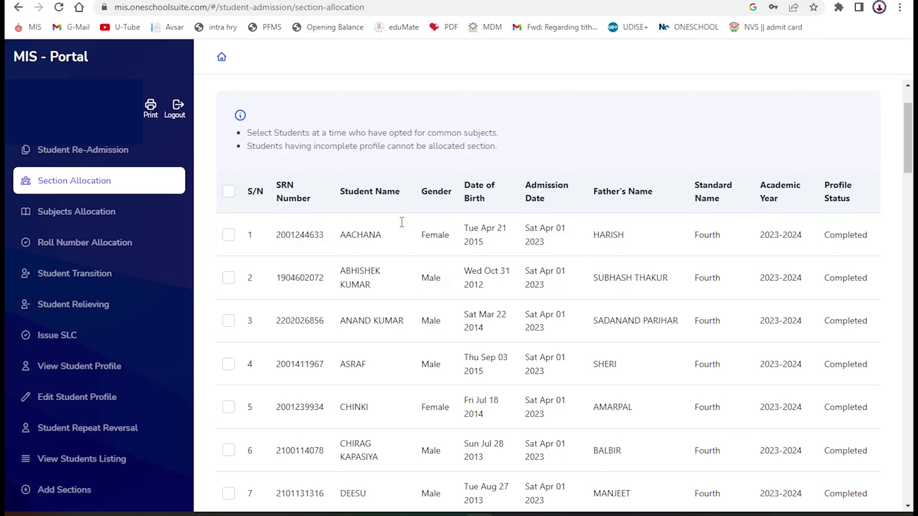
scroll(402, 222, down, 12)
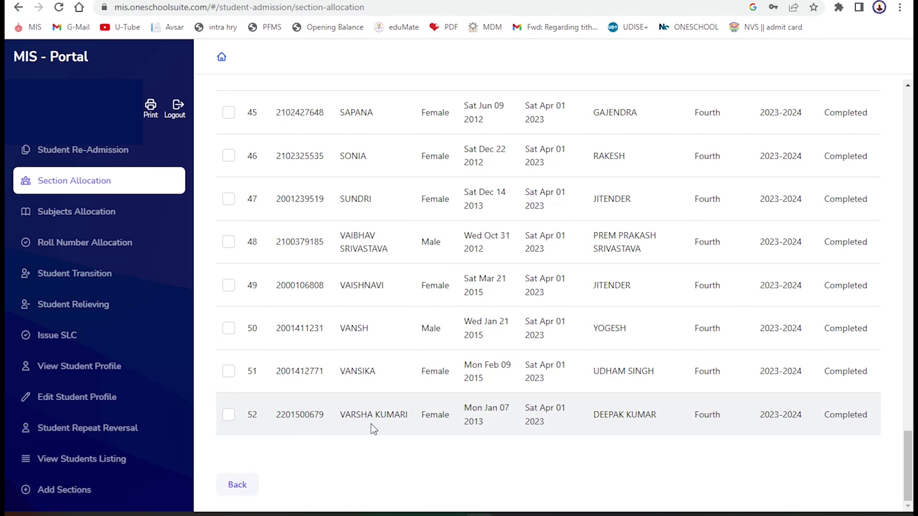
scroll(379, 425, up, 20)
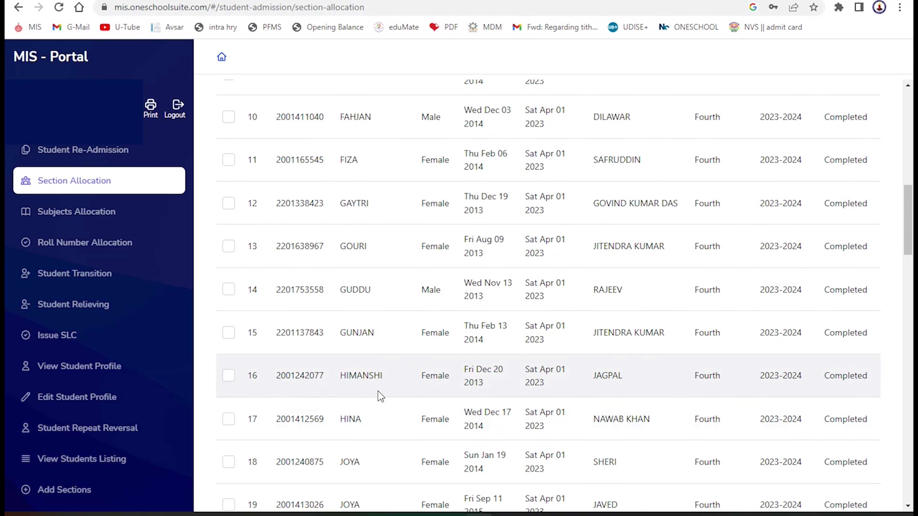
scroll(292, 376, up, 1)
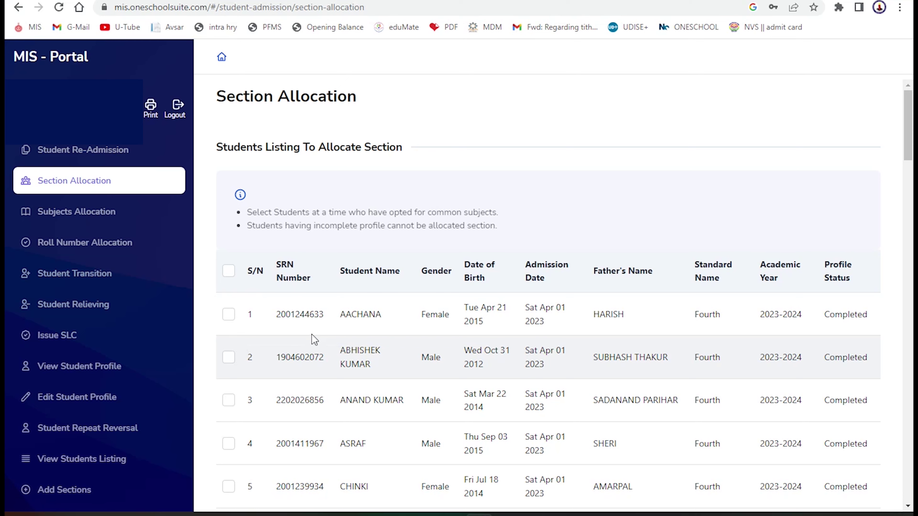
- Select the students with serial numbers 2, 3, 5, 7, 8, 9, 10 and 12 in the class Fourth listing
scroll(312, 338, down, 3)
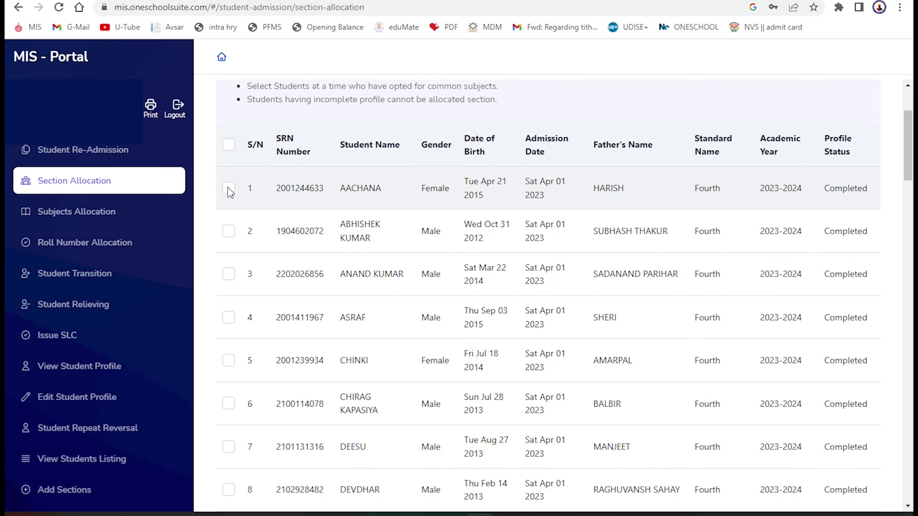
click(230, 237)
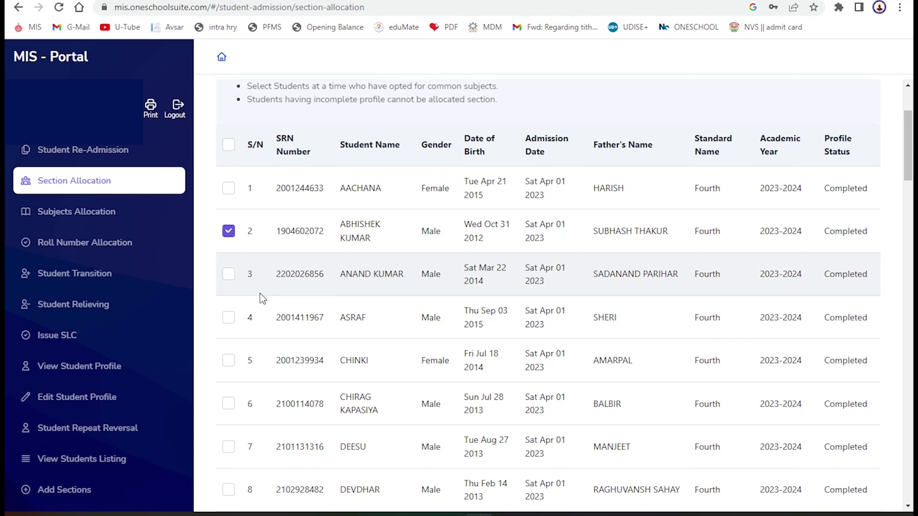
click(228, 274)
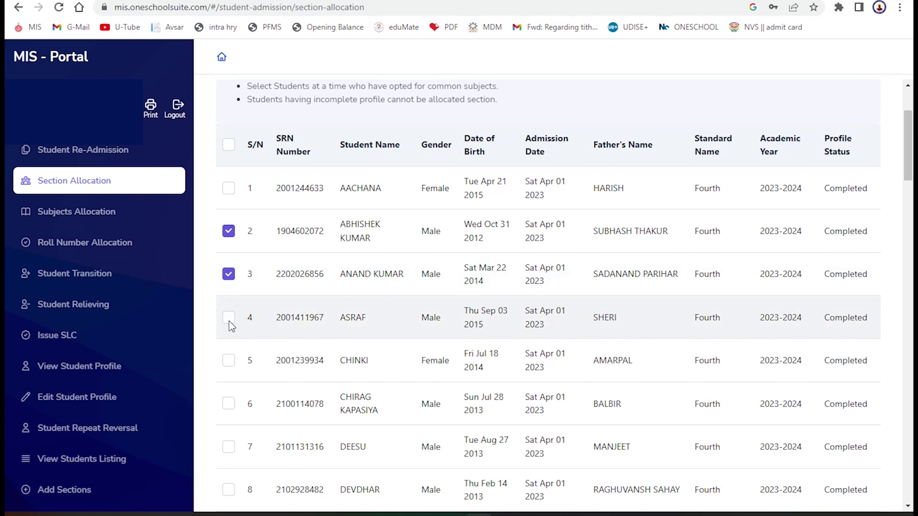
click(230, 362)
scroll(233, 362, down, 5)
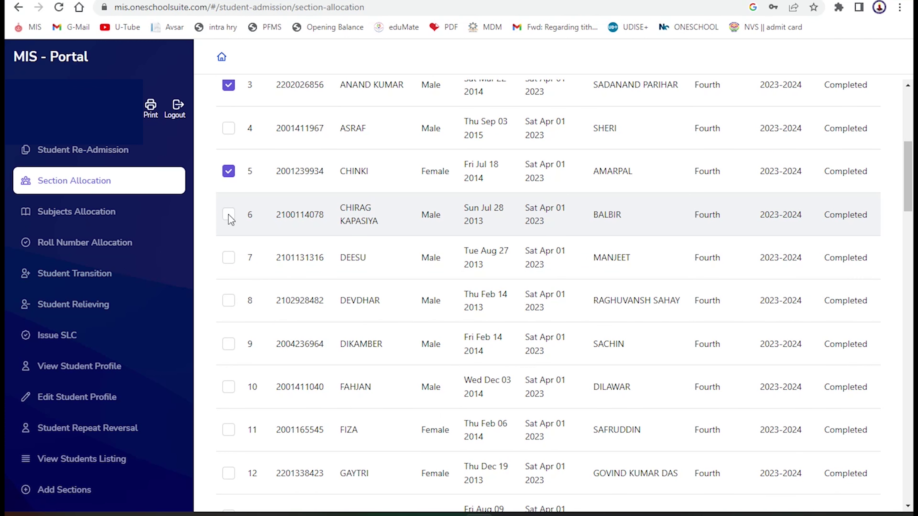
click(229, 262)
click(229, 304)
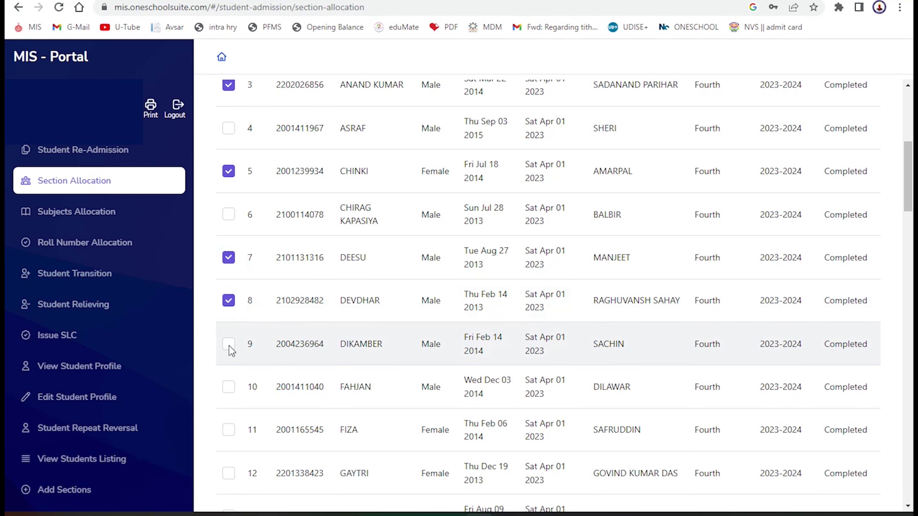
click(229, 344)
scroll(231, 347, down, 3)
click(229, 261)
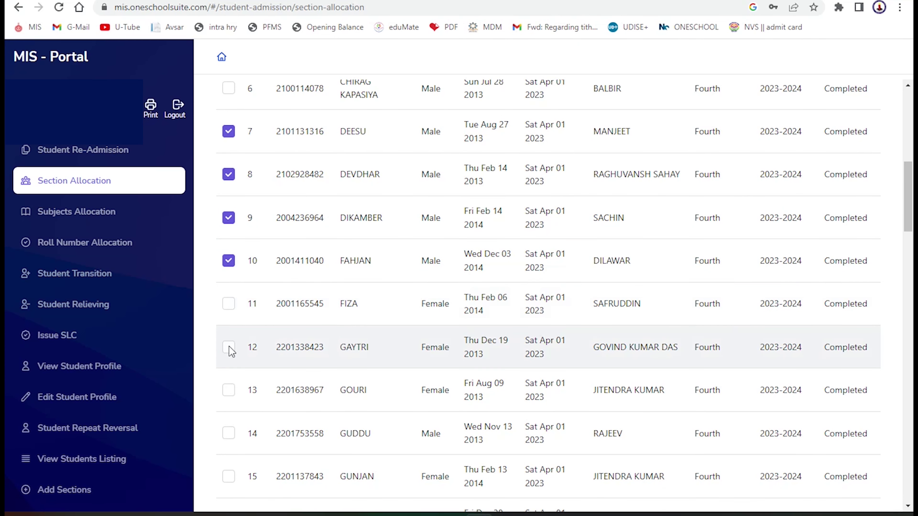
click(229, 347)
- Add the students with serial numbers 13 to 17, 20, 21 and 23 to the selection
scroll(232, 253, down, 6)
click(229, 137)
click(228, 180)
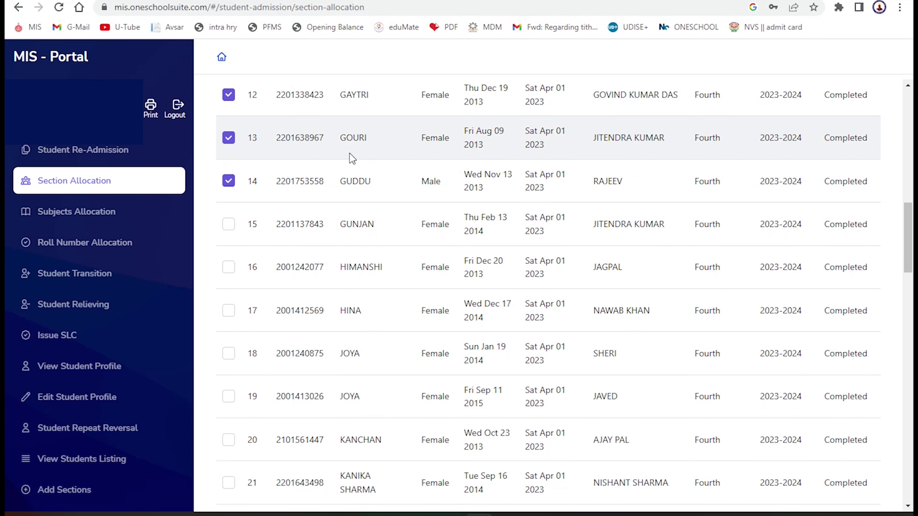
click(229, 224)
click(228, 267)
click(228, 310)
scroll(227, 354, down, 5)
click(229, 291)
click(229, 380)
- Add the students with serial numbers 24 to 31 to the selection
scroll(231, 380, down, 6)
click(229, 173)
click(229, 214)
click(229, 257)
click(229, 300)
click(228, 343)
click(228, 387)
click(228, 430)
click(228, 472)
- Add the students with serial numbers 34, 35, 37, 38 and 39 to the selection
scroll(232, 138, down, 10)
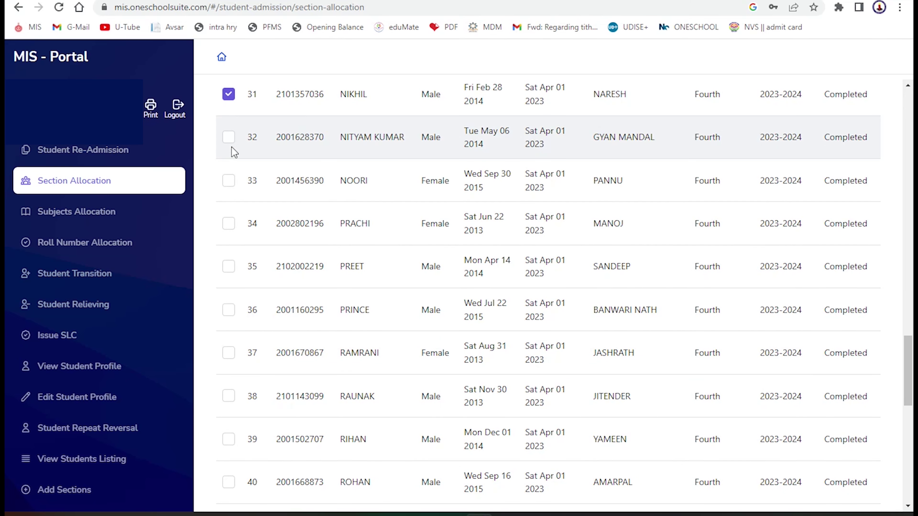
click(229, 225)
click(230, 270)
click(230, 354)
click(230, 396)
click(228, 440)
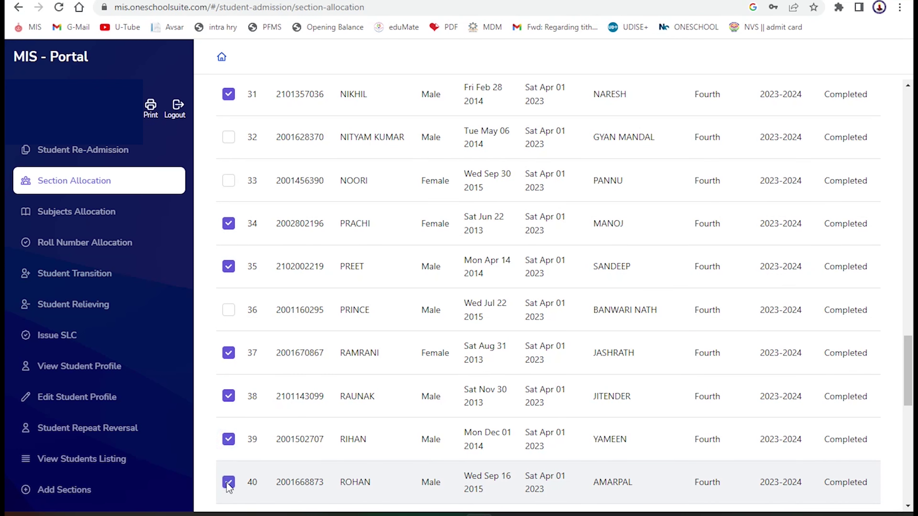
- Add the students with serial numbers 43, 46, 48, 49, 51 and 52 to the selection
scroll(229, 483, down, 10)
click(229, 233)
click(229, 363)
click(228, 449)
click(228, 492)
scroll(229, 492, down, 5)
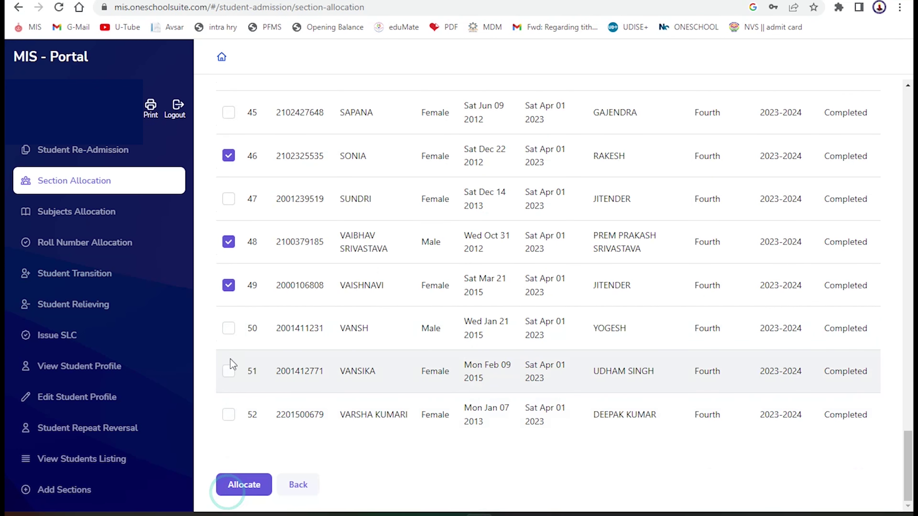
click(229, 371)
click(229, 415)
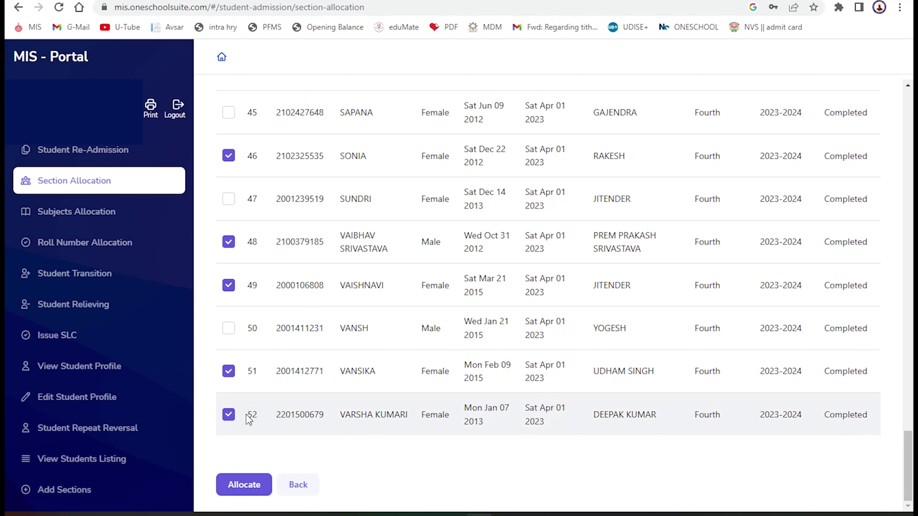
- Review which students are selected, going back up through the class Fourth listing
scroll(295, 141, up, 10)
scroll(335, 282, up, 10)
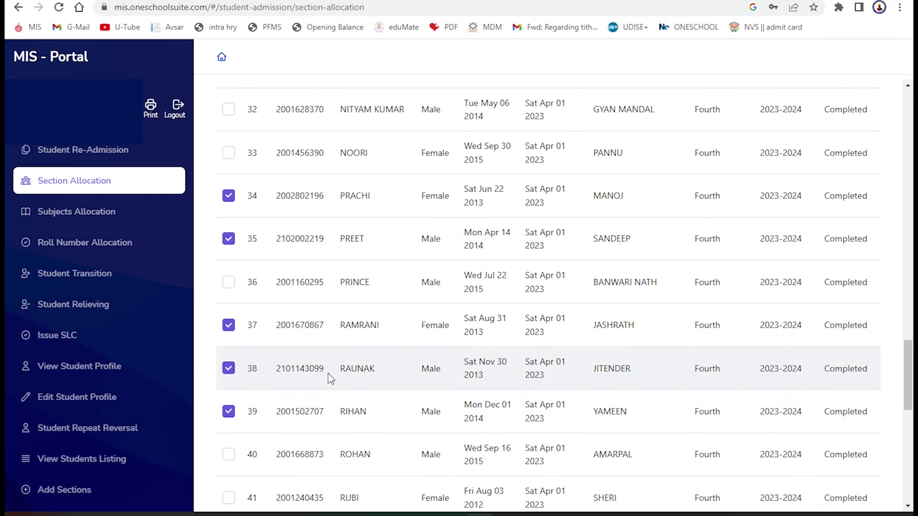
scroll(320, 311, up, 5)
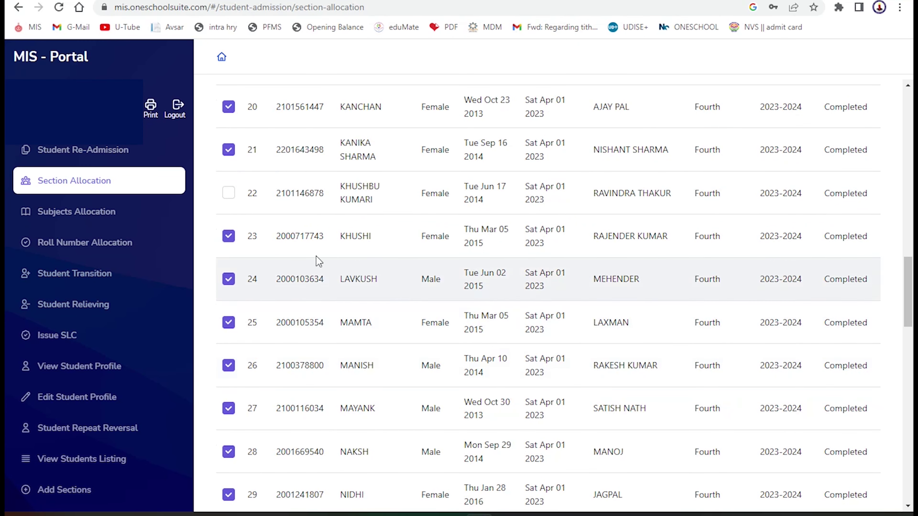
scroll(304, 308, up, 9)
scroll(317, 220, up, 10)
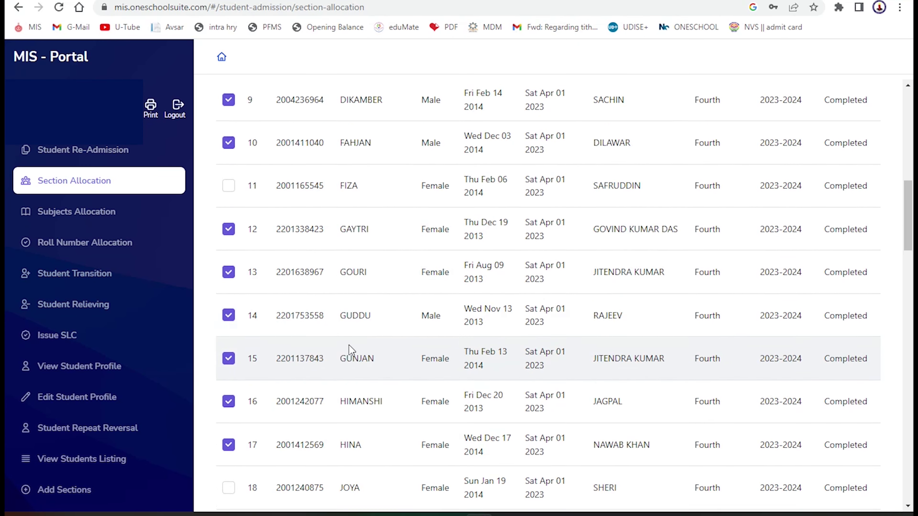
- Start the allocation for the selected class Fourth students, choose section A (English) and proceed to the allocation summary
scroll(331, 187, up, 4)
scroll(352, 311, down, 20)
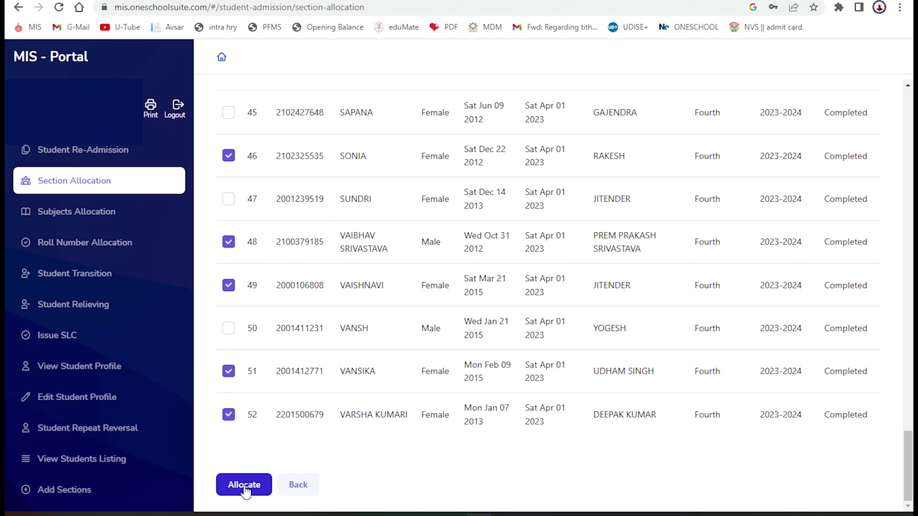
click(246, 491)
scroll(457, 428, down, 3)
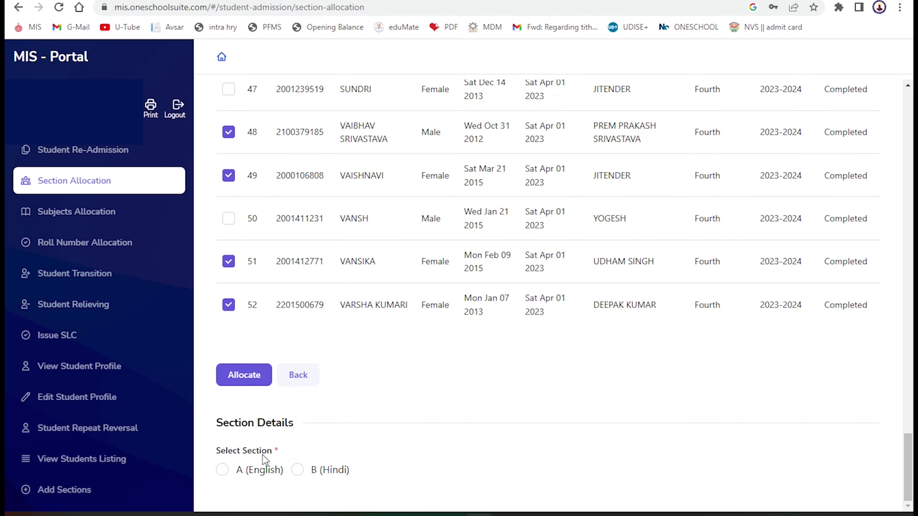
click(223, 470)
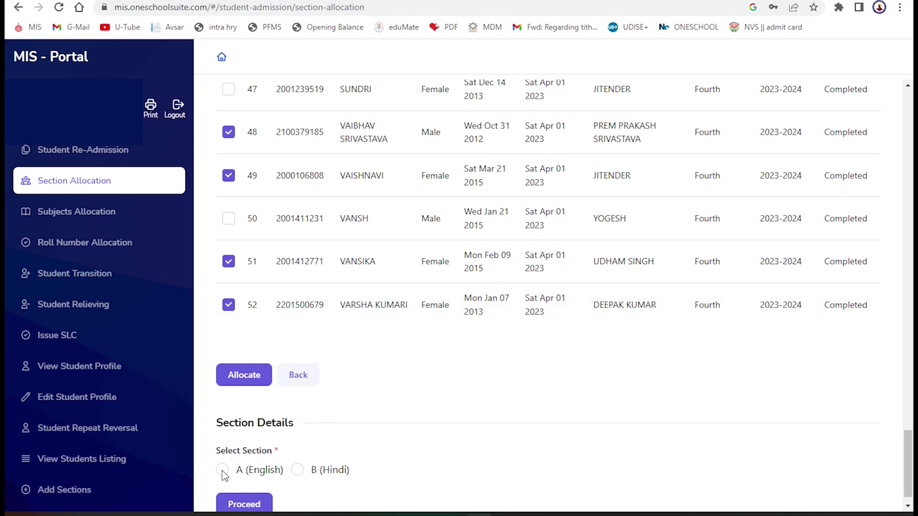
scroll(297, 466, down, 1)
click(247, 480)
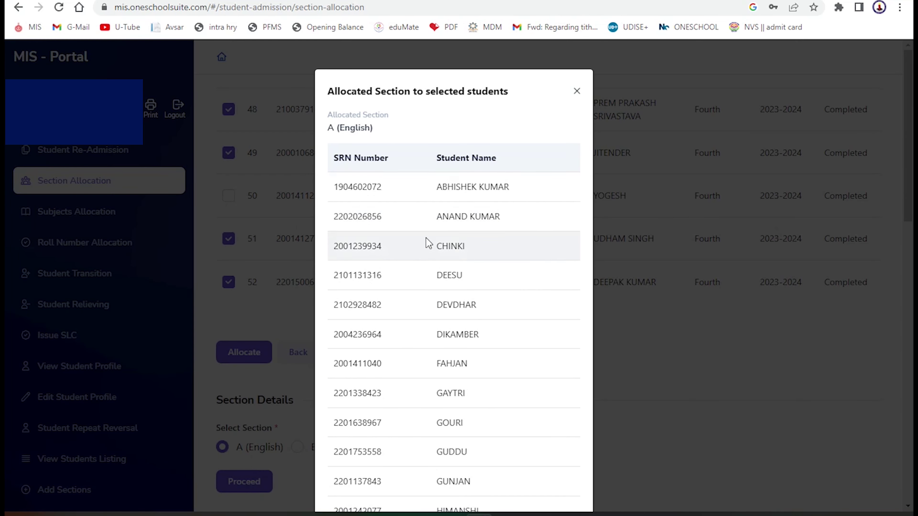
- Check the summary of students assigned to section A (English) through to its end and confirm the allocation
scroll(426, 242, down, 15)
scroll(471, 269, up, 15)
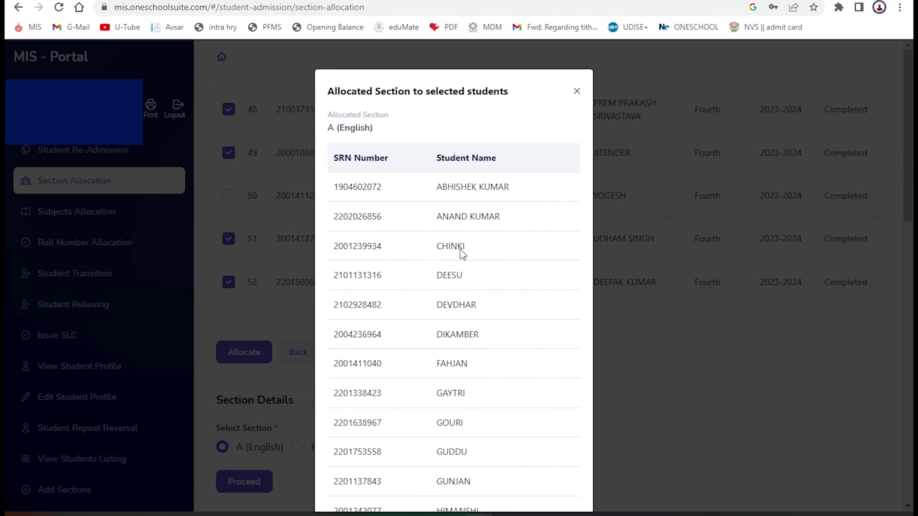
scroll(470, 253, down, 2)
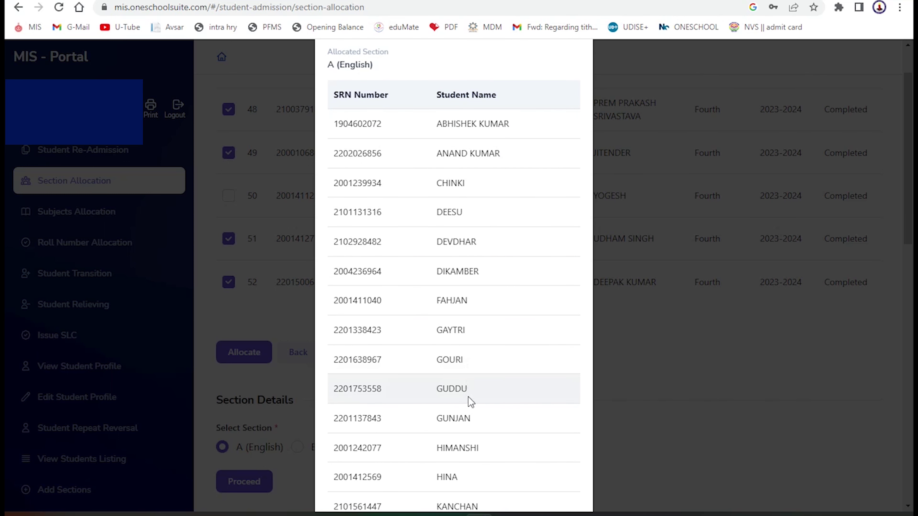
scroll(491, 317, down, 5)
scroll(492, 317, down, 3)
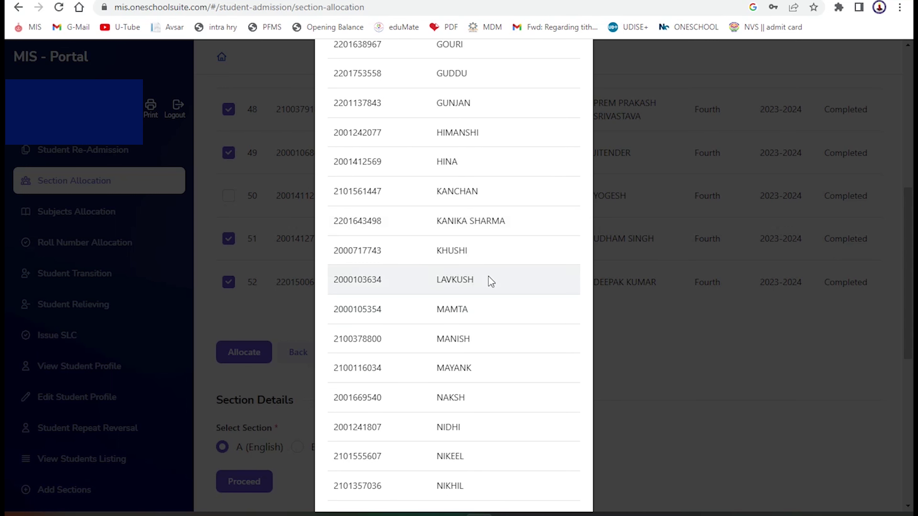
scroll(482, 204, down, 8)
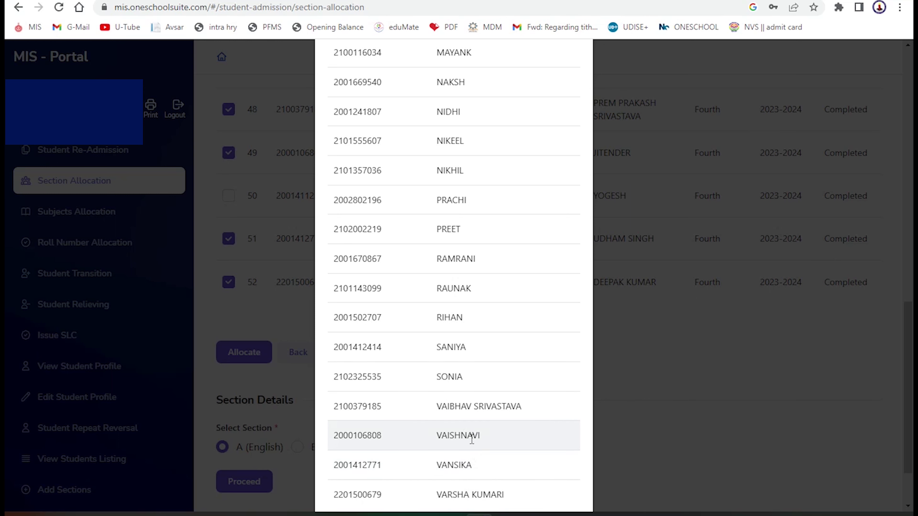
scroll(475, 435, down, 2)
click(377, 457)
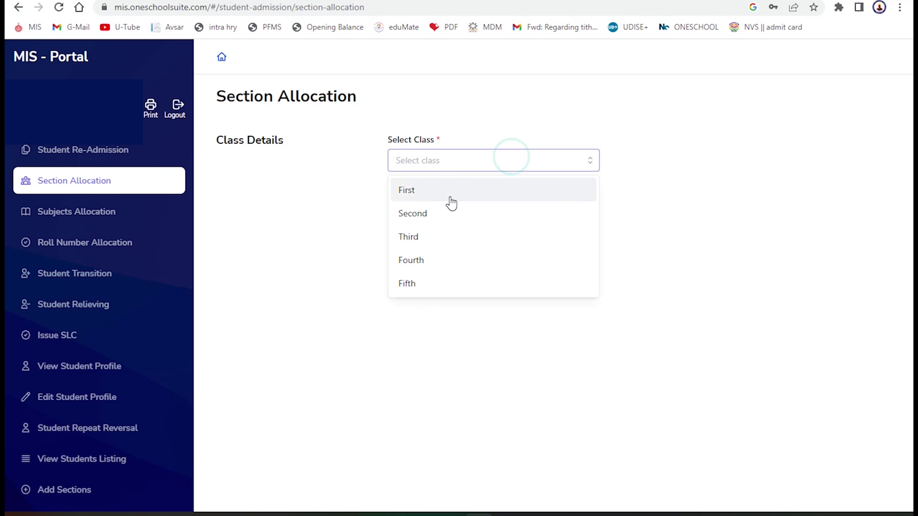
- List the remaining class Fourth students awaiting a section and select all of them
click(421, 259)
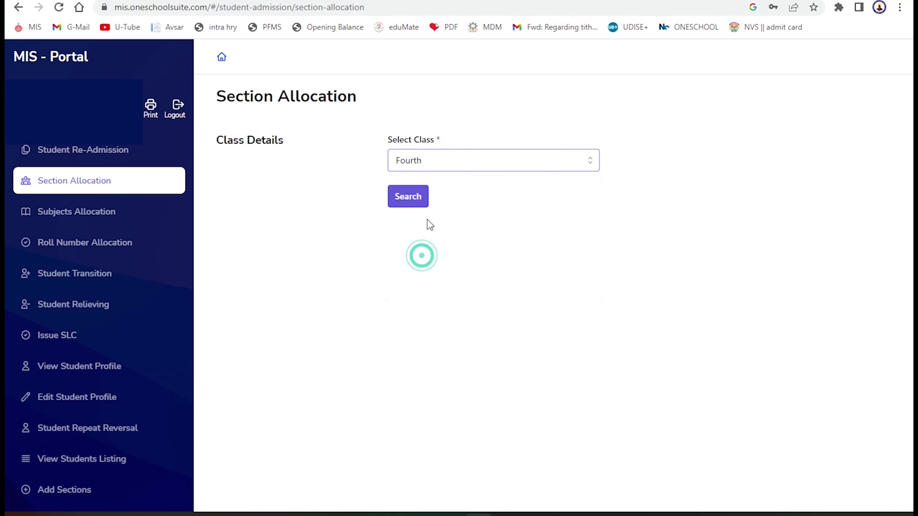
click(416, 197)
scroll(427, 205, down, 15)
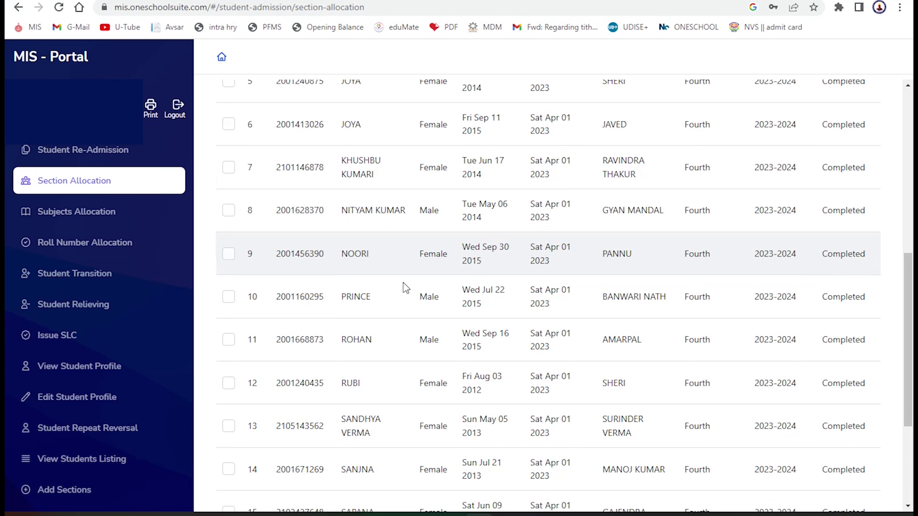
scroll(394, 329, up, 15)
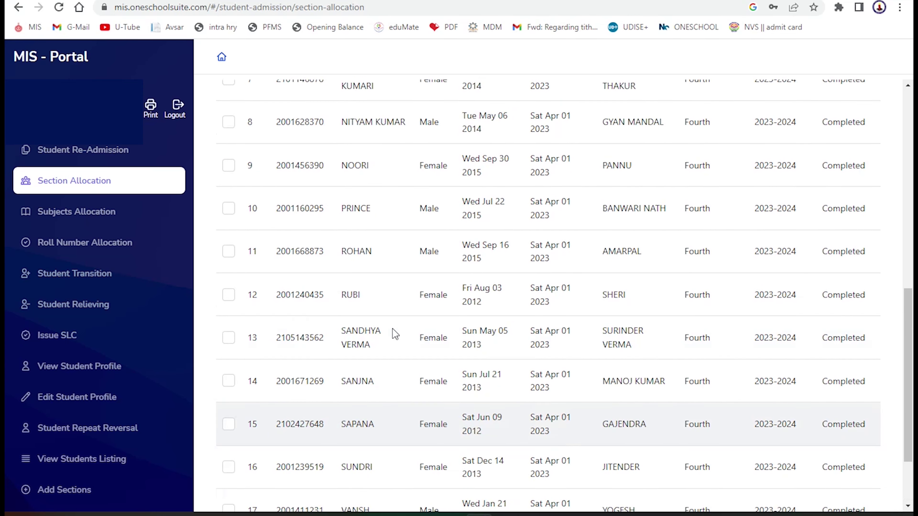
scroll(399, 330, up, 1)
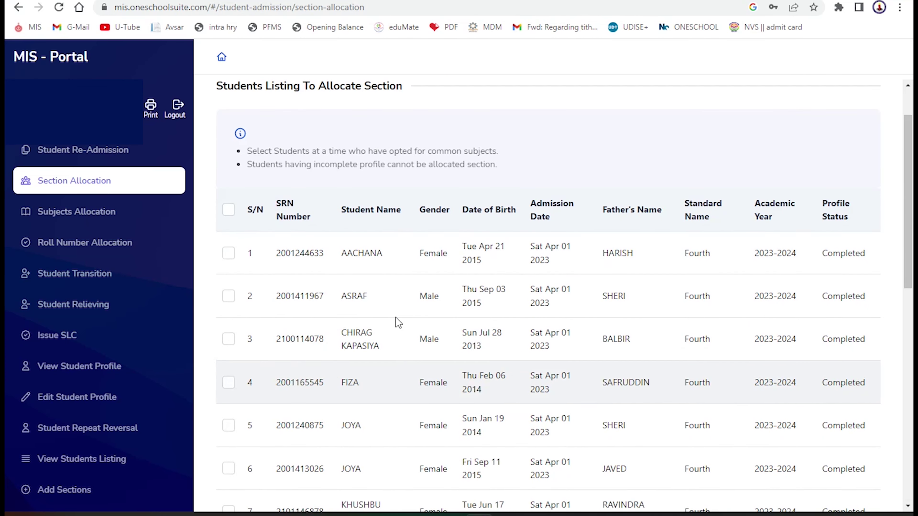
click(230, 250)
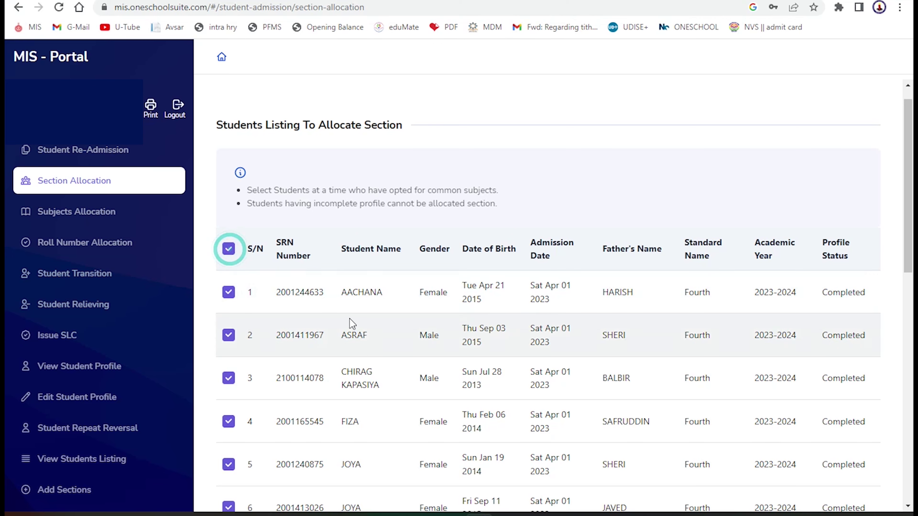
- Allocate section B (Hindi) to all the selected class Fourth students and confirm the allocation summary
scroll(383, 318, down, 10)
scroll(386, 319, down, 2)
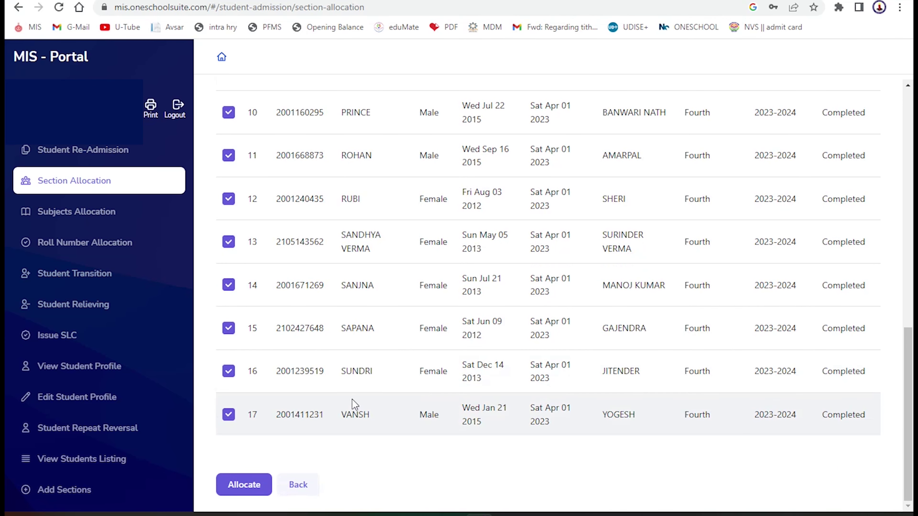
click(243, 489)
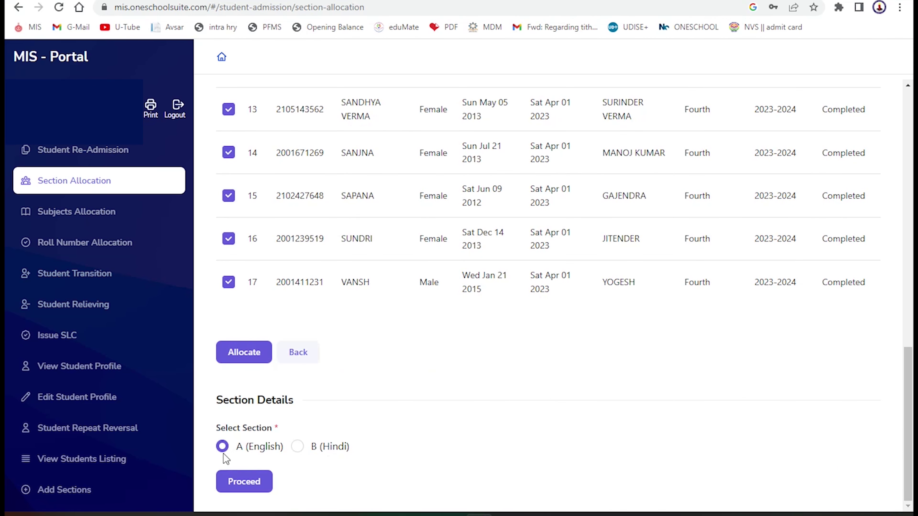
click(296, 449)
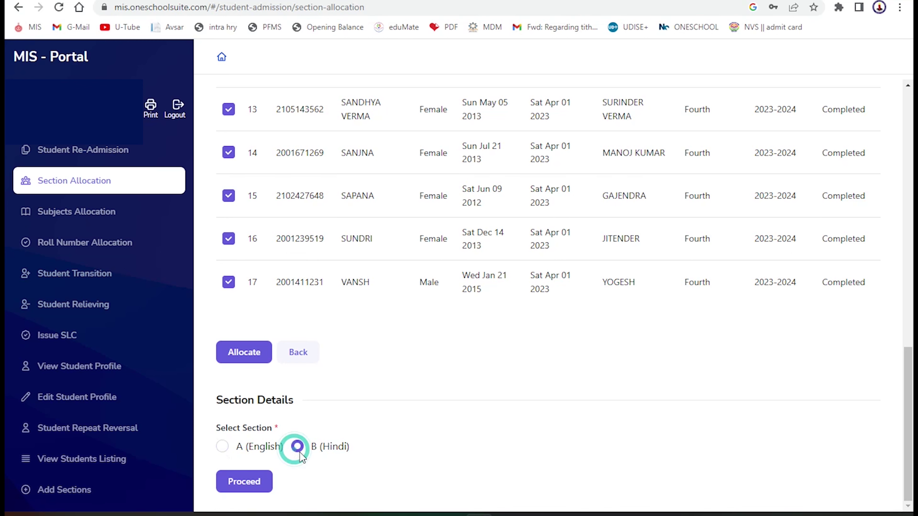
click(244, 482)
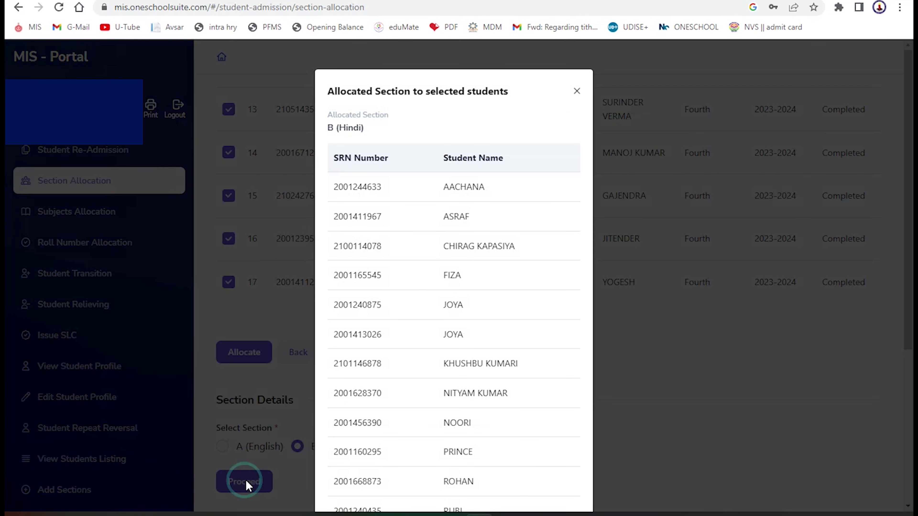
scroll(527, 245, down, 5)
click(376, 458)
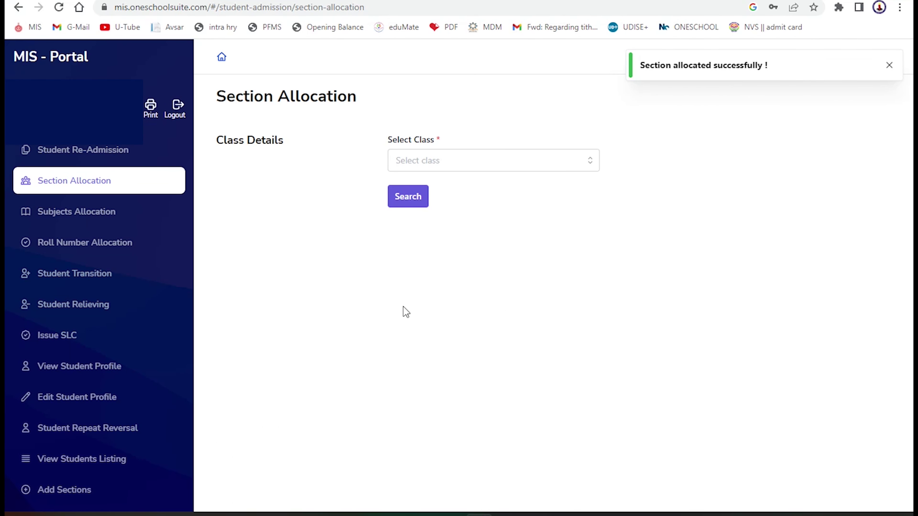
click(338, 292)
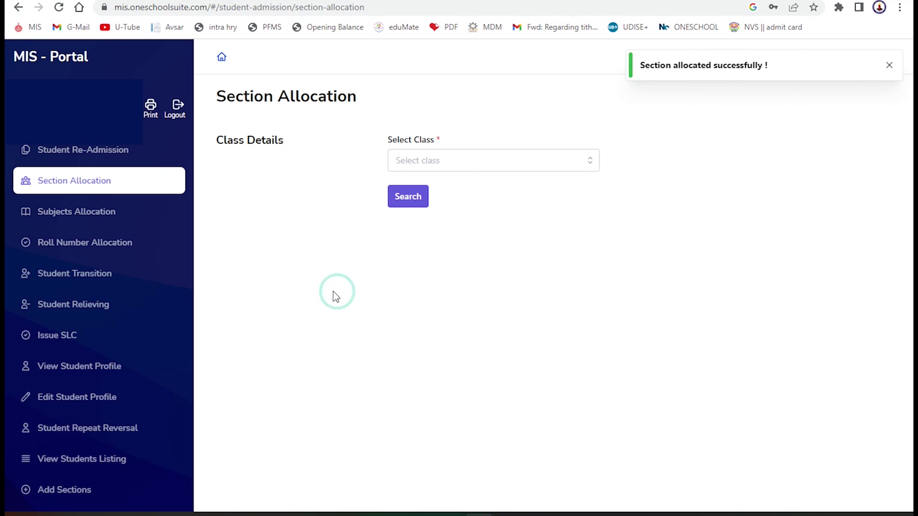